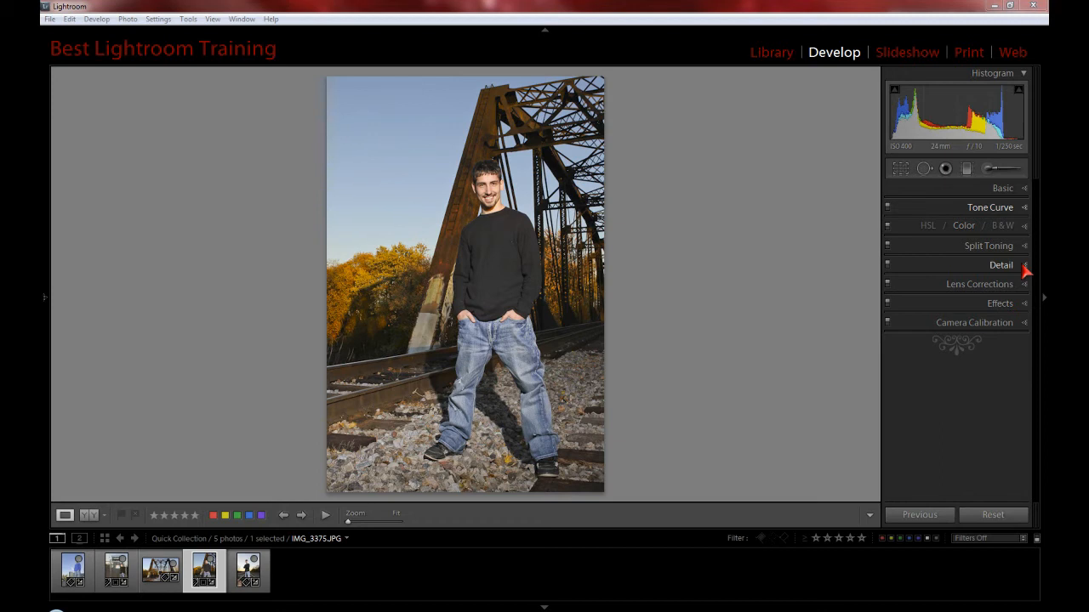
# - Look through the HSL saturation and luminance adjustments and the Color adjustments for all color ranges
pyautogui.click(1020, 265)
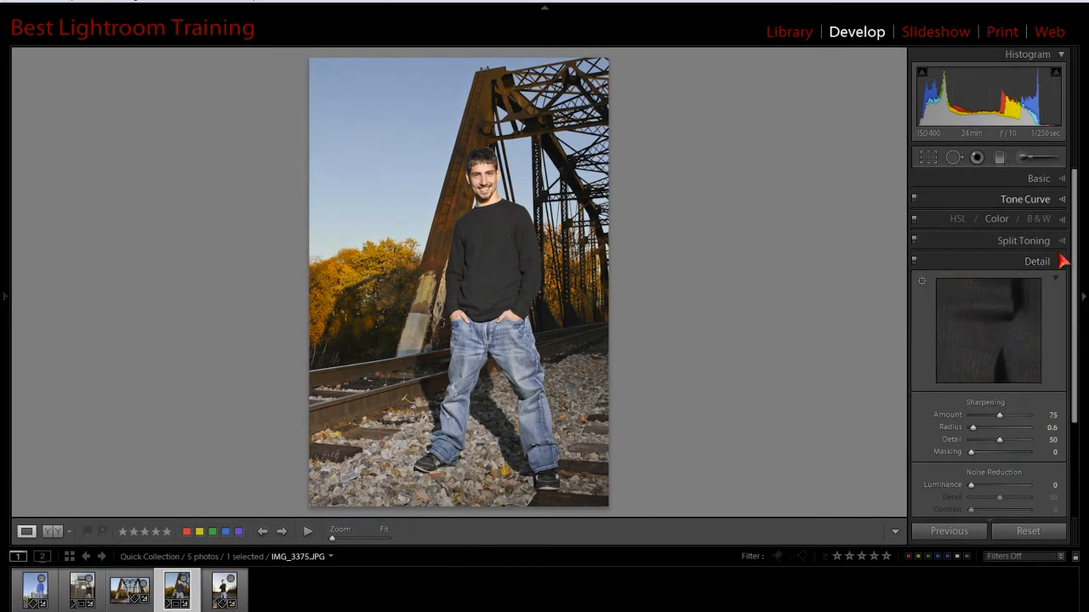
pyautogui.click(1062, 262)
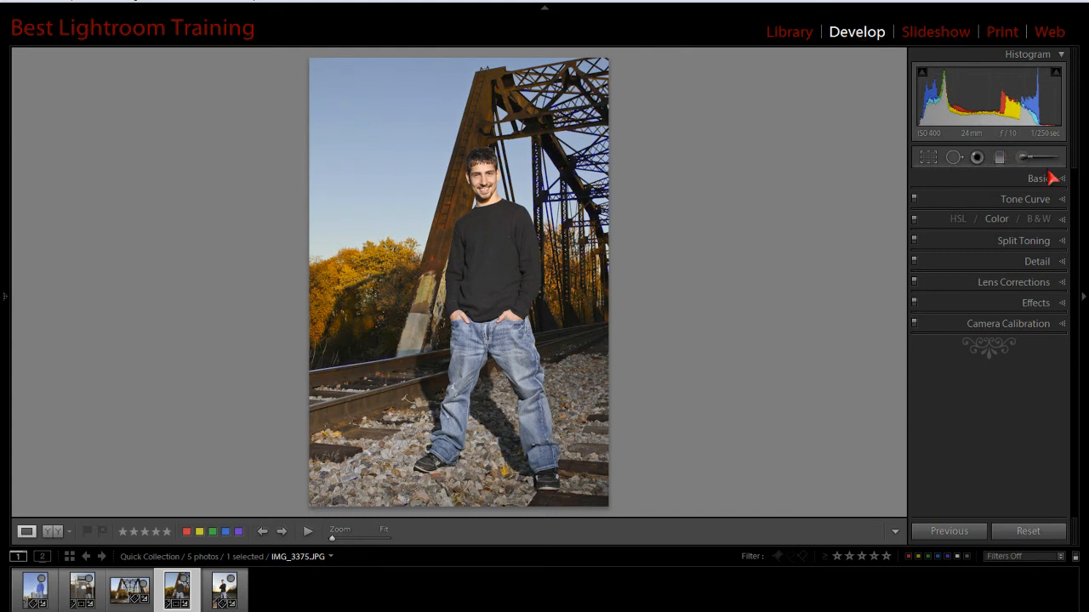
pyautogui.click(1038, 219)
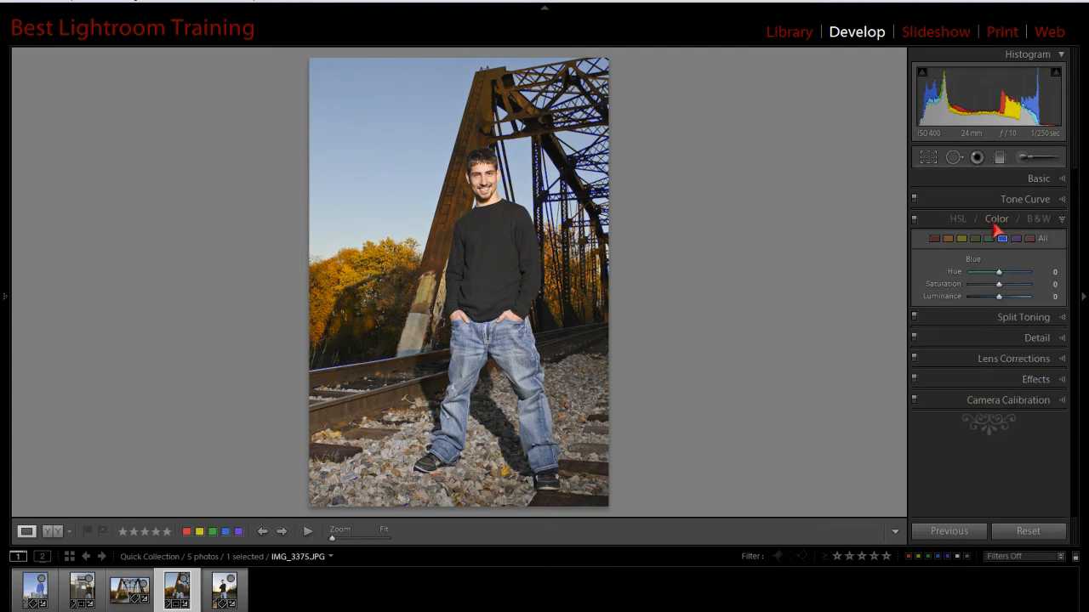
pyautogui.click(953, 229)
pyautogui.click(957, 220)
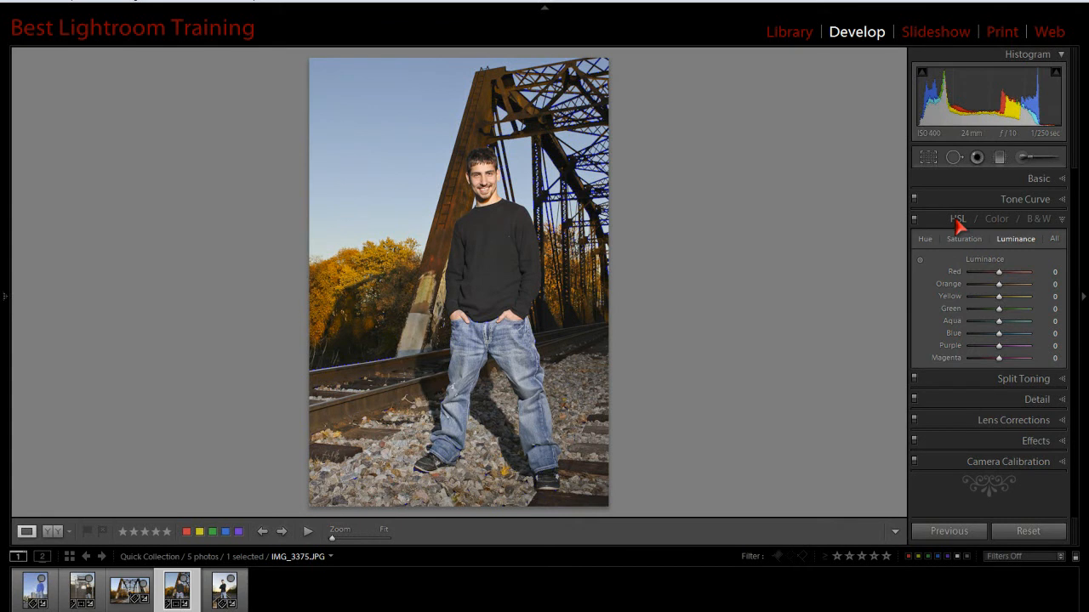
pyautogui.click(964, 241)
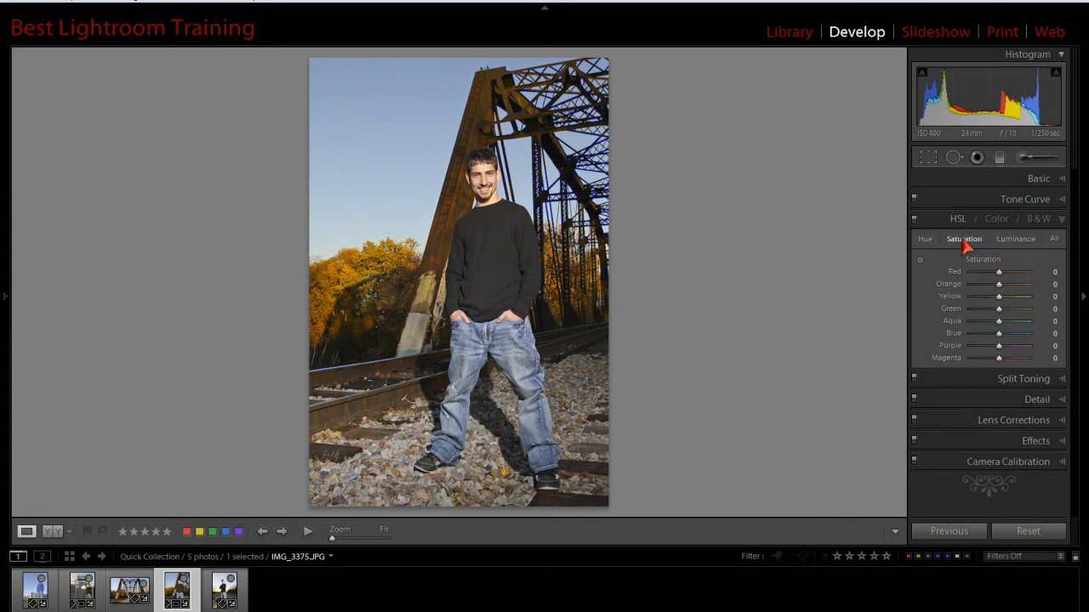
pyautogui.click(1021, 242)
pyautogui.click(967, 245)
pyautogui.click(995, 221)
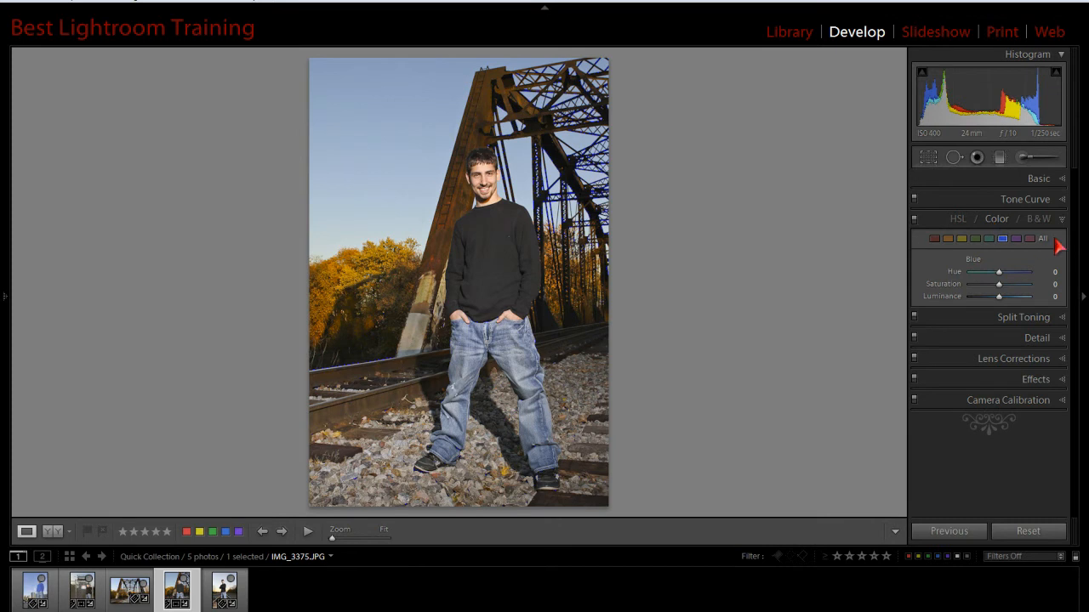
pyautogui.click(1042, 239)
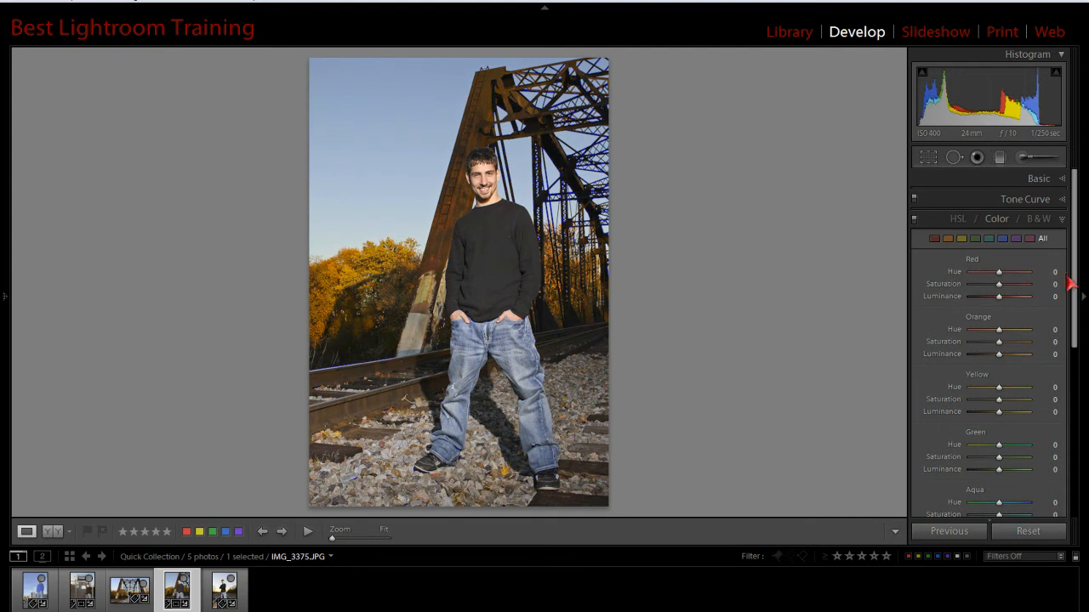
pyautogui.moveTo(1077, 335); pyautogui.dragTo(1065, 296)
# - Set the blue range's saturation to +52 and its luminance to -45 in the Color adjustments
pyautogui.click(1002, 245)
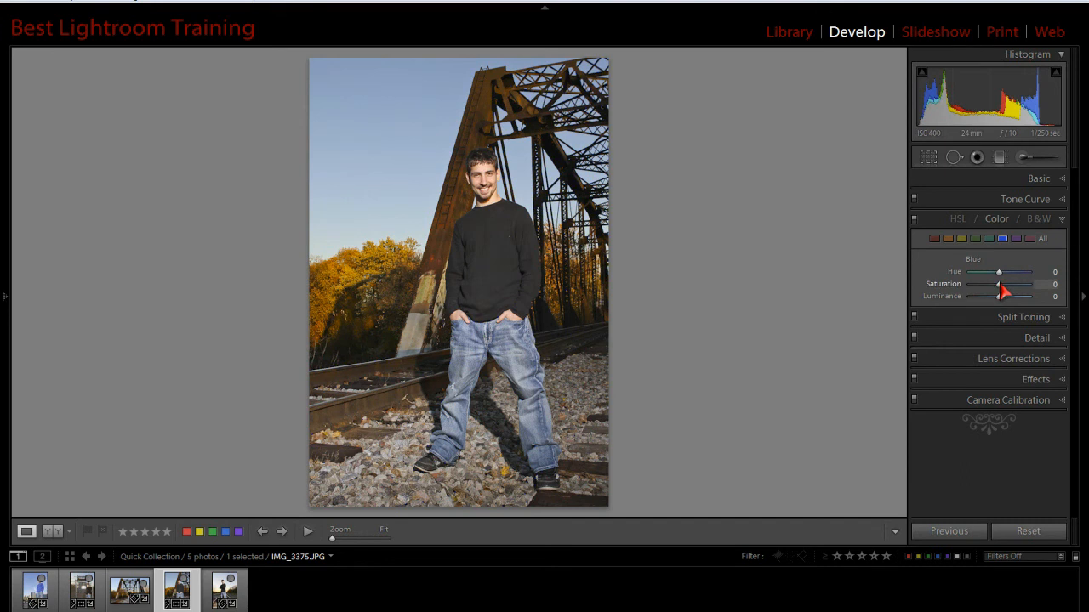
pyautogui.moveTo(1000, 287); pyautogui.dragTo(1018, 291)
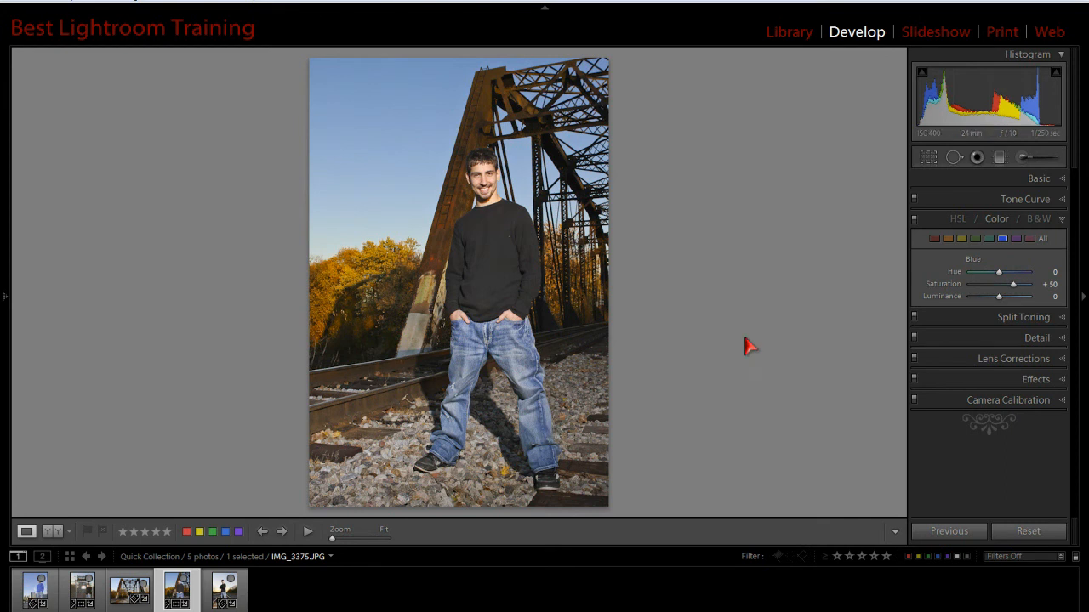
pyautogui.moveTo(1000, 304); pyautogui.dragTo(986, 299)
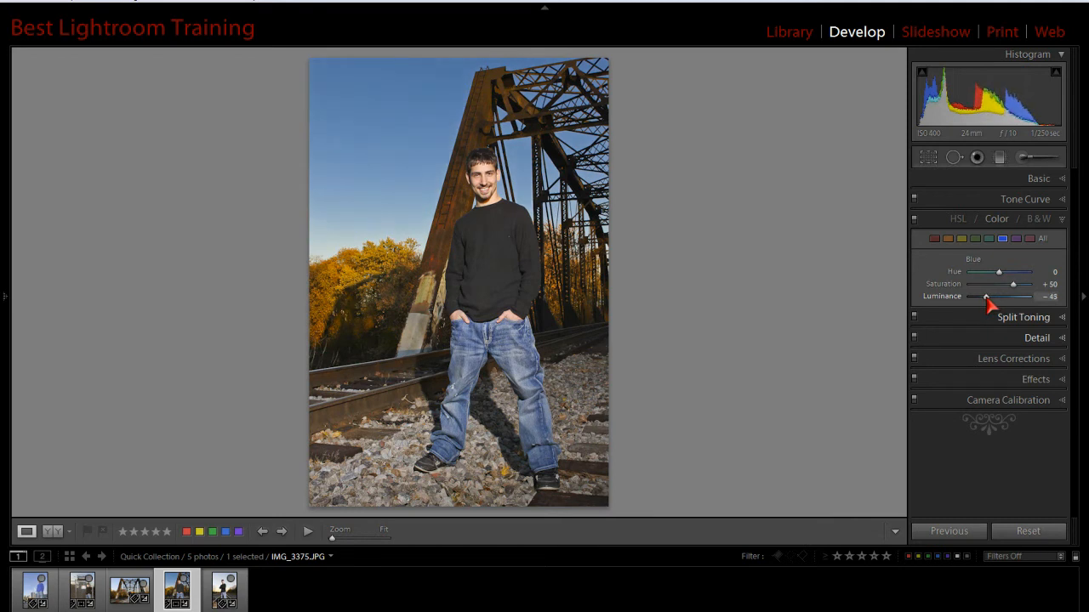
pyautogui.moveTo(1012, 286); pyautogui.dragTo(1014, 287)
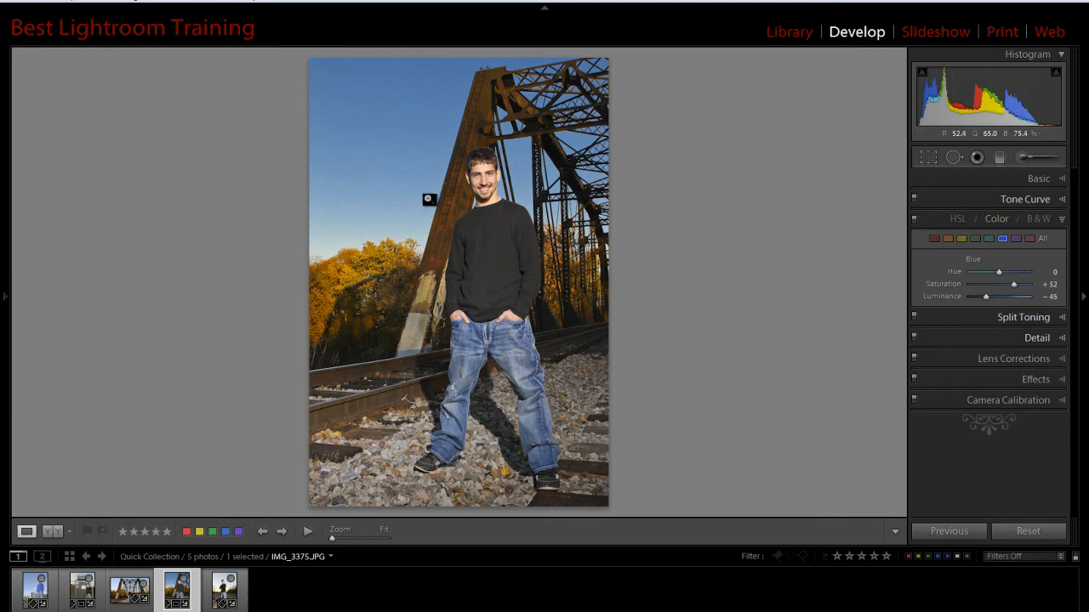
# - Set the color noise reduction to 100 and its detail to 100, checking the effect on the sky up close
pyautogui.click(1060, 338)
pyautogui.moveTo(1075, 347); pyautogui.dragTo(1078, 421)
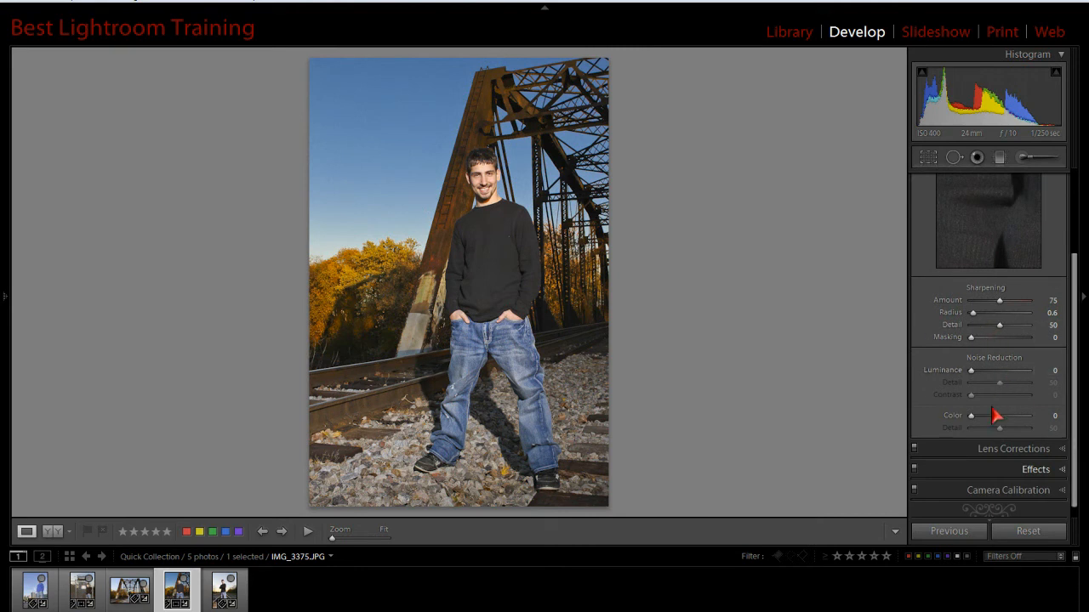
pyautogui.moveTo(971, 416); pyautogui.dragTo(1066, 426)
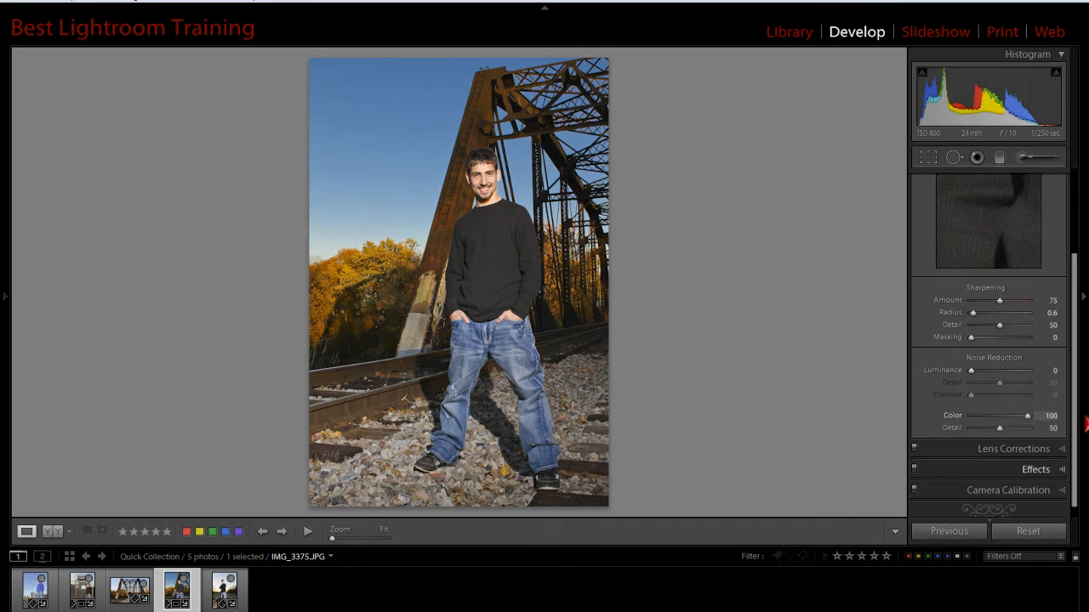
pyautogui.moveTo(1055, 419); pyautogui.dragTo(969, 426)
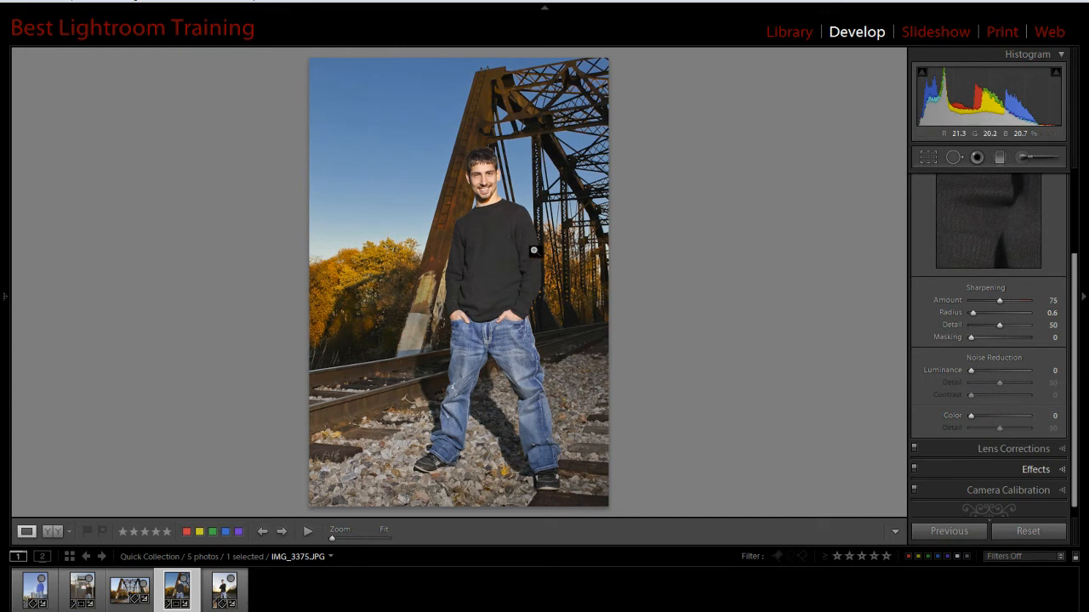
pyautogui.click(485, 247)
pyautogui.moveTo(489, 242); pyautogui.dragTo(619, 461)
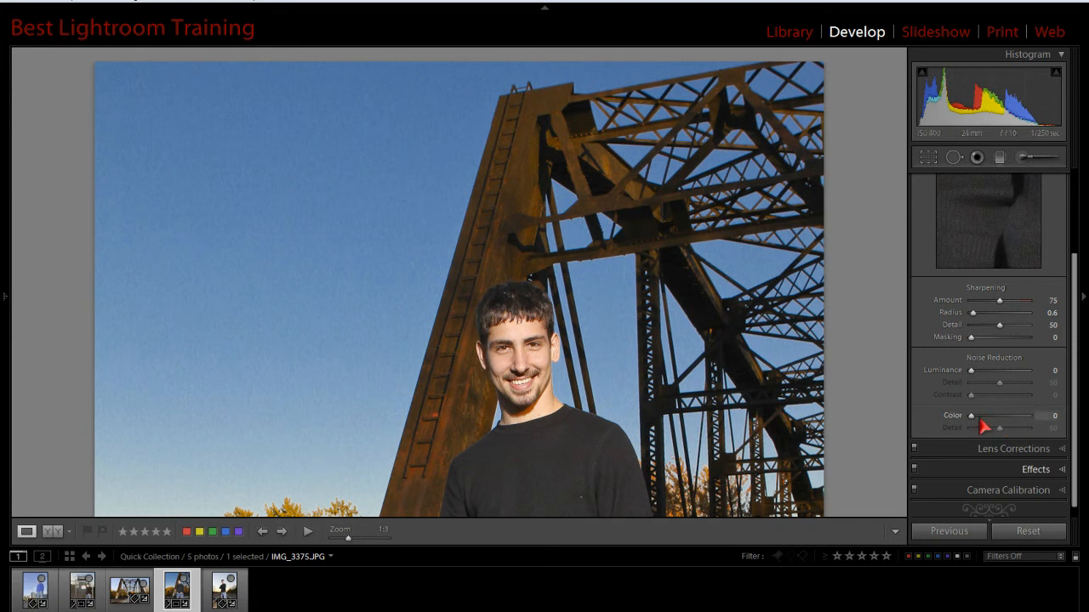
pyautogui.moveTo(971, 417); pyautogui.dragTo(1031, 417)
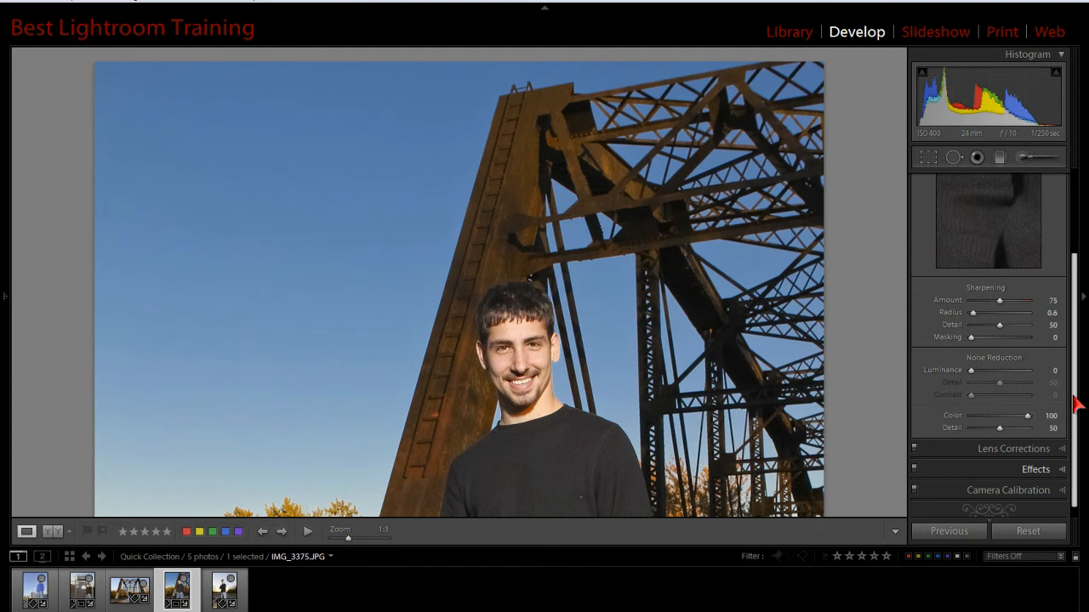
pyautogui.scroll(-1, 1075, 409)
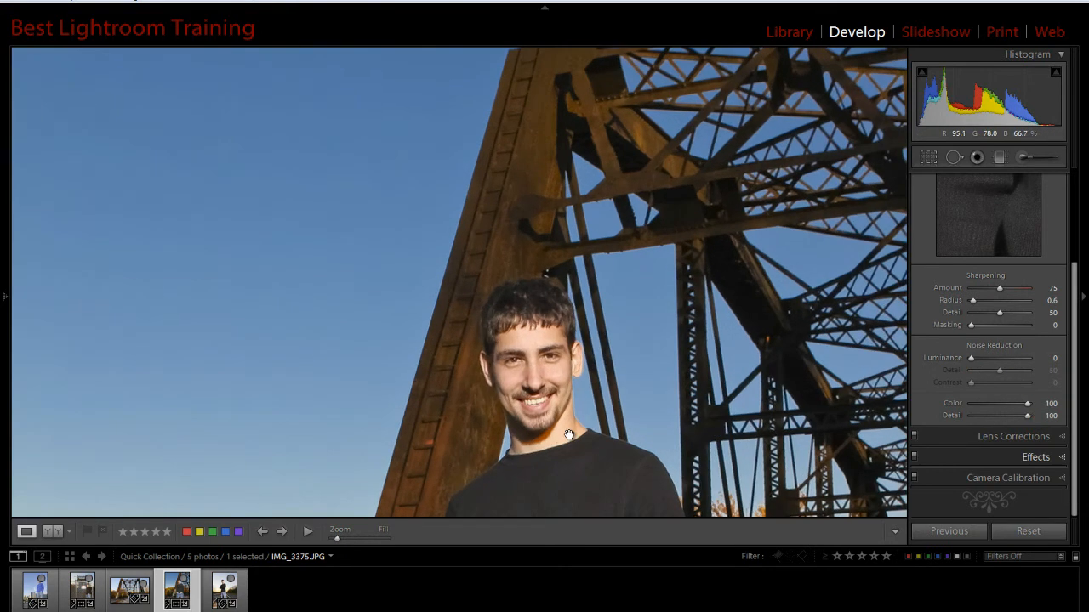
# - Set the luminance noise reduction to 77 and its detail to 100 for the whole photo
pyautogui.click(570, 435)
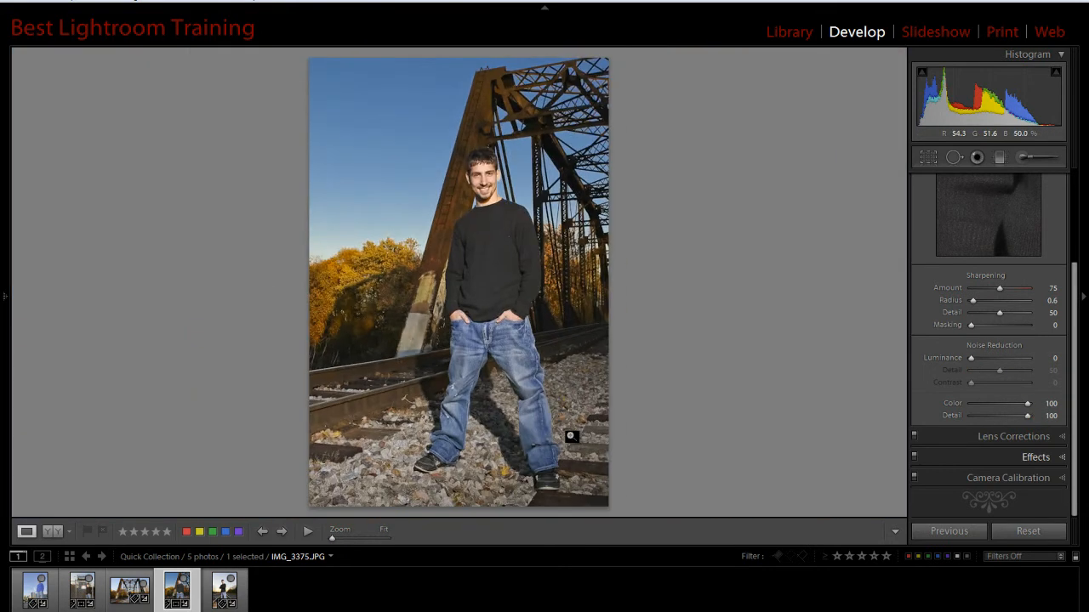
pyautogui.moveTo(971, 360); pyautogui.dragTo(1030, 374)
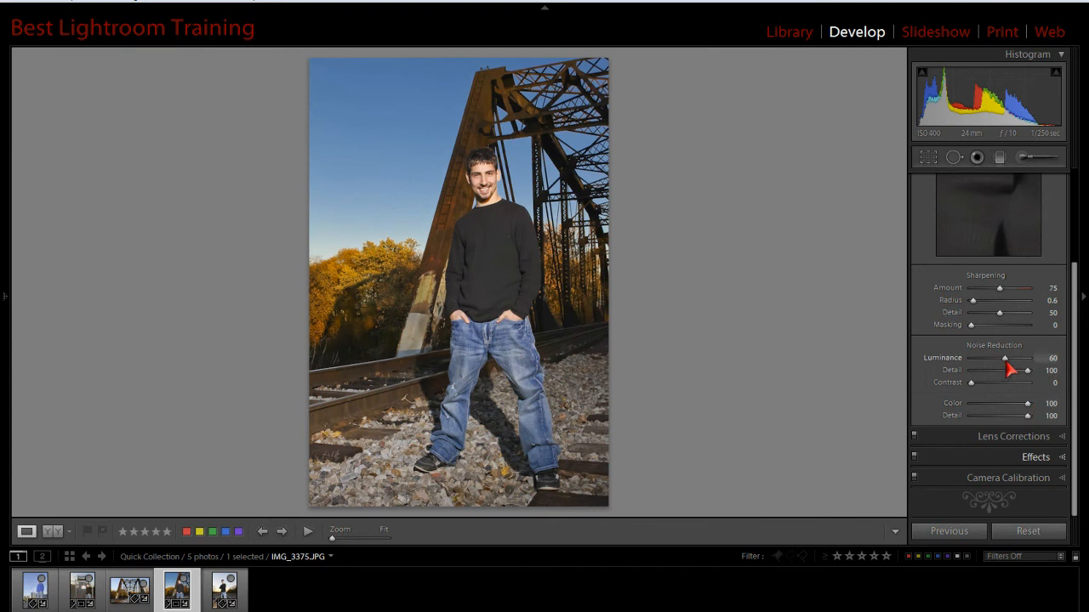
pyautogui.moveTo(1012, 364)
pyautogui.mouseDown()
pyautogui.moveTo(1033, 365)
pyautogui.moveTo(998, 362)
pyautogui.moveTo(1028, 377)
pyautogui.moveTo(1014, 365)
pyautogui.mouseUp()
# - Inspect the noise-reduced photo up close from the sky and face down to the shoes, and return to the full view
pyautogui.click(430, 231)
pyautogui.moveTo(454, 270); pyautogui.dragTo(495, 435)
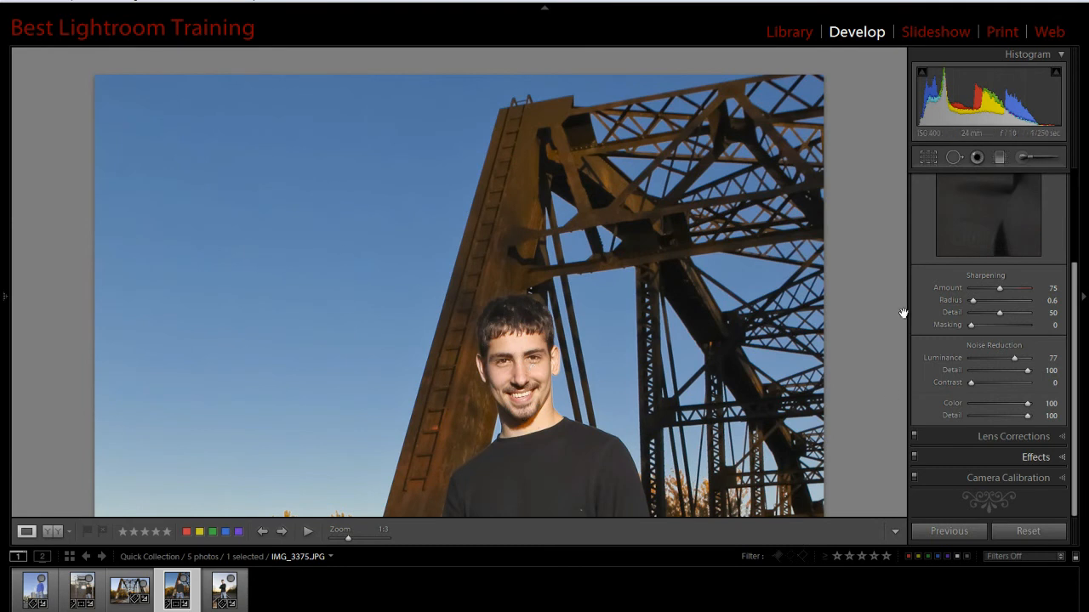
pyautogui.moveTo(595, 500); pyautogui.dragTo(620, 318)
pyautogui.moveTo(582, 498); pyautogui.dragTo(591, 132)
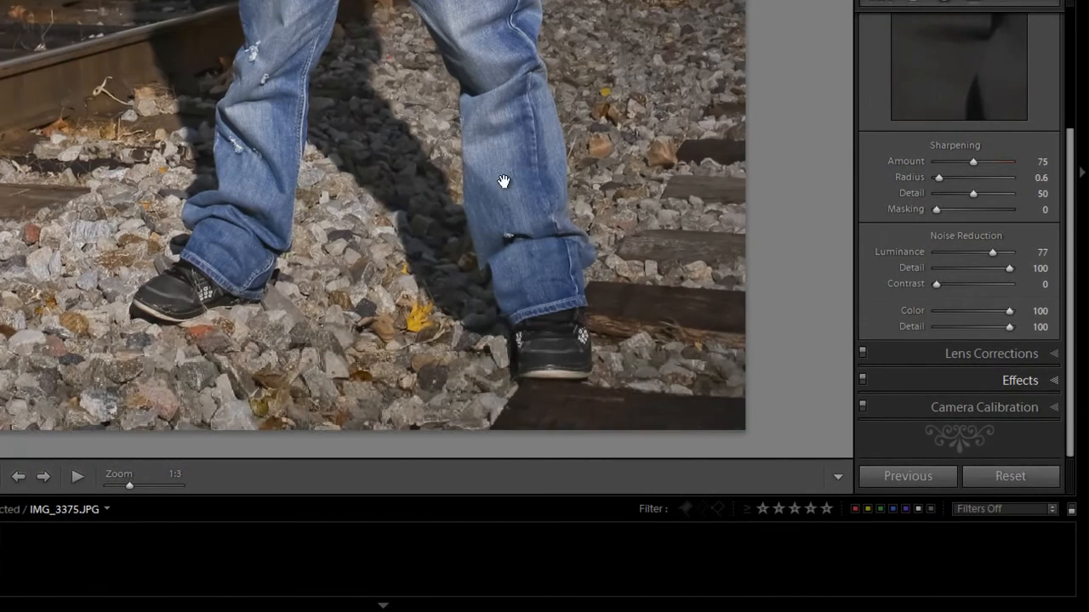
pyautogui.moveTo(563, 198); pyautogui.dragTo(534, 429)
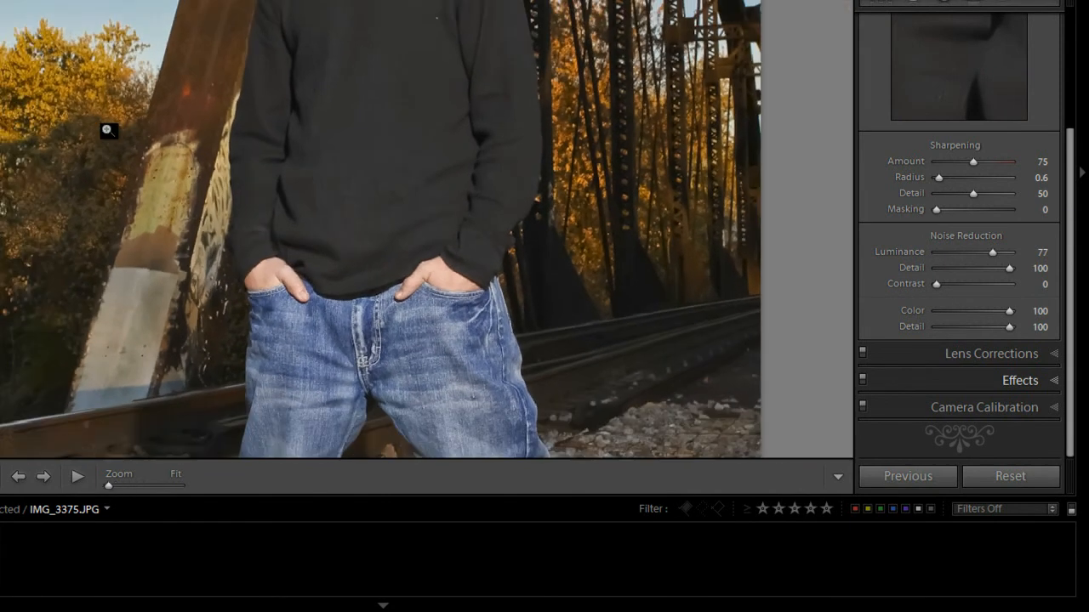
pyautogui.click(107, 129)
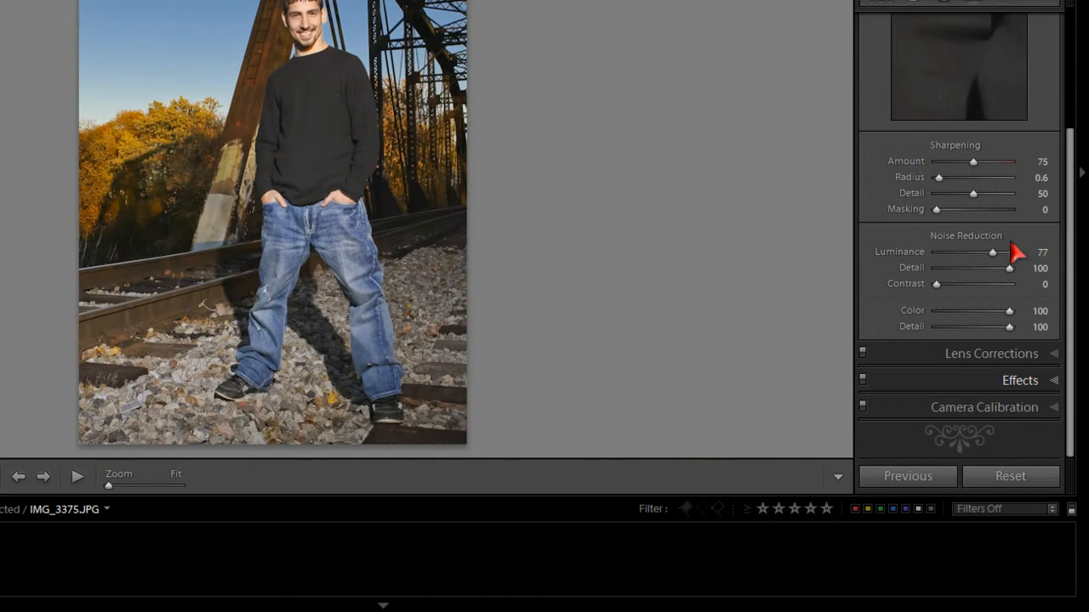
# - Review the Color adjustments for all ranges and the saturation and luminance settings of the blue range
pyautogui.click(1081, 308)
pyautogui.click(1079, 188)
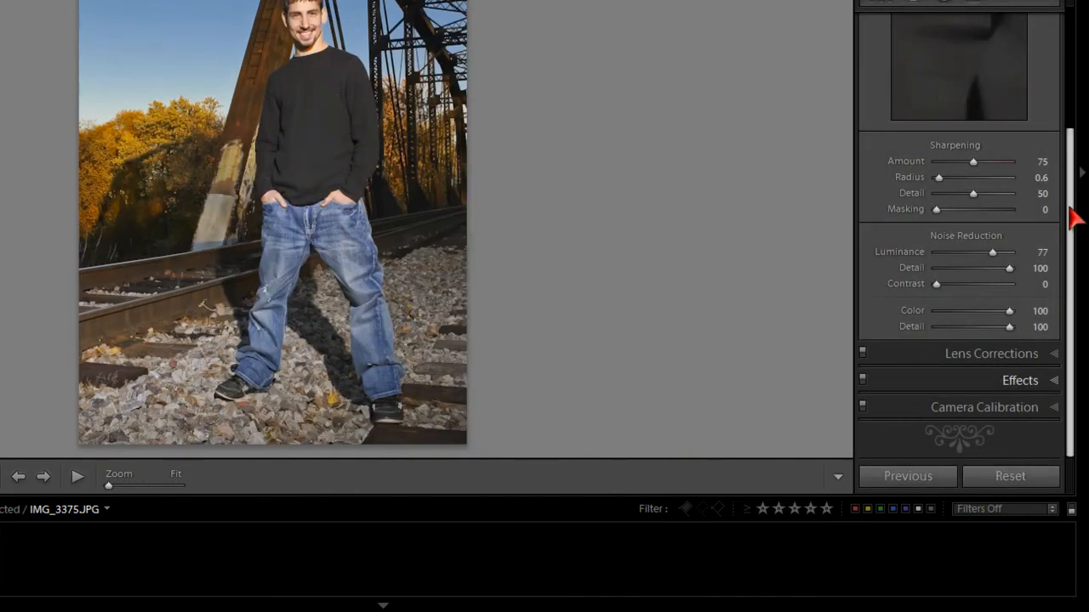
pyautogui.moveTo(1069, 207); pyautogui.dragTo(1061, 103)
pyautogui.click(1050, 59)
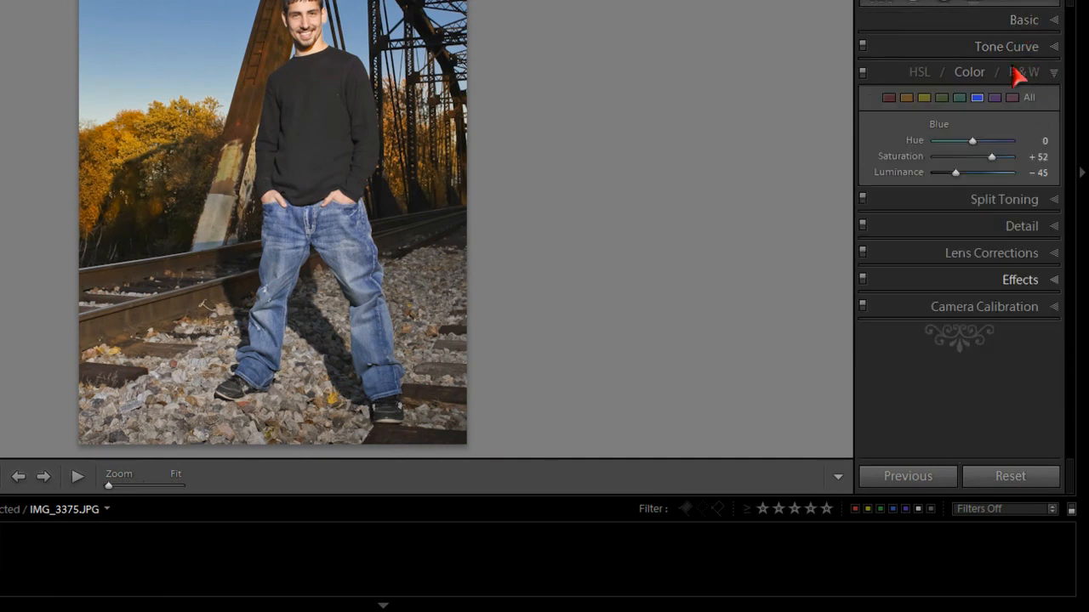
pyautogui.click(970, 74)
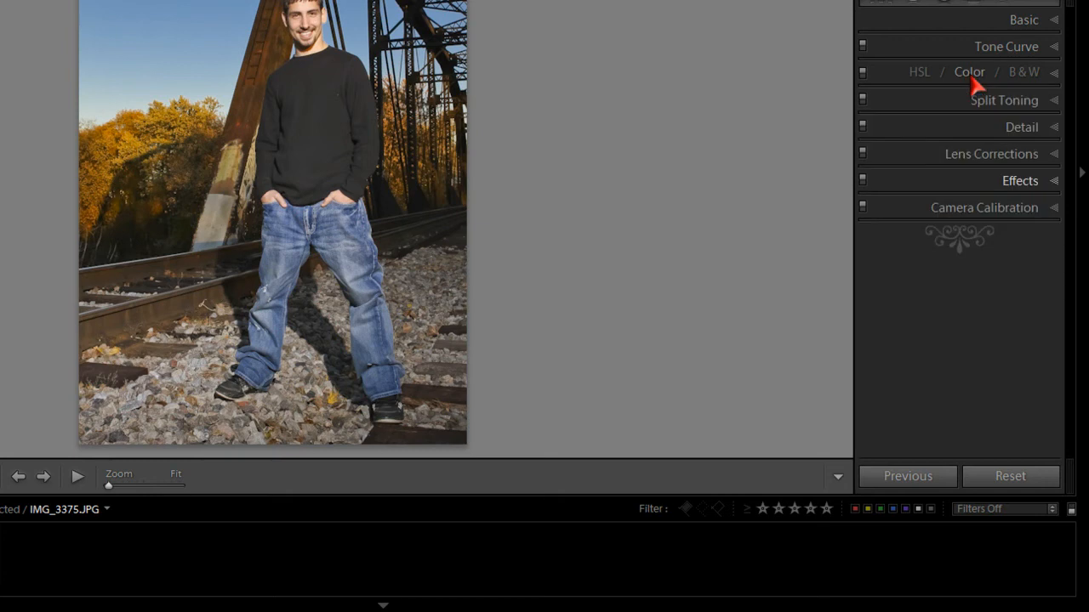
pyautogui.click(979, 85)
pyautogui.click(1031, 100)
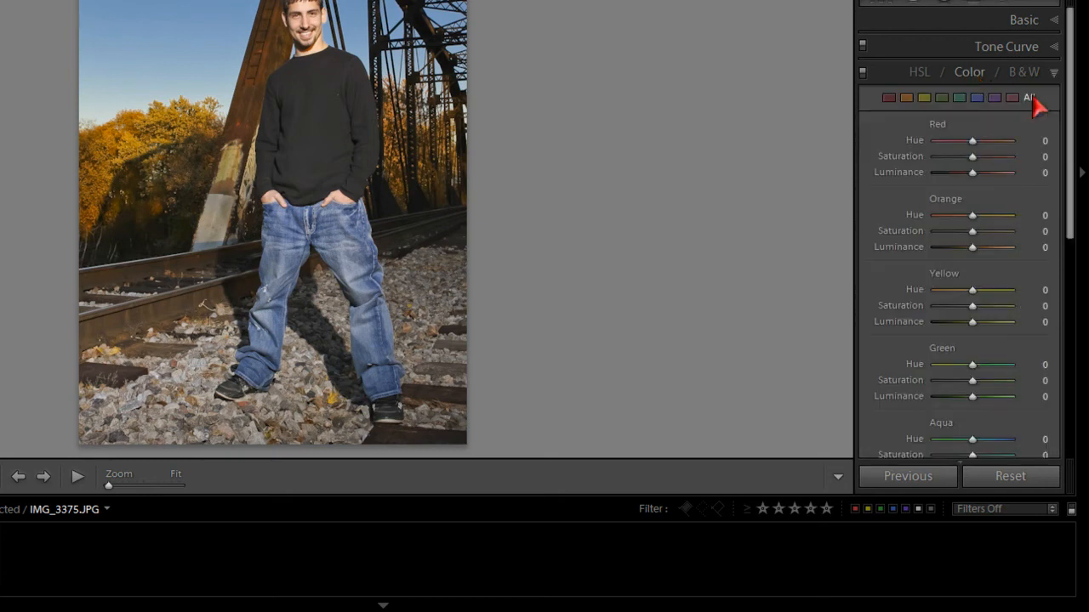
pyautogui.click(977, 98)
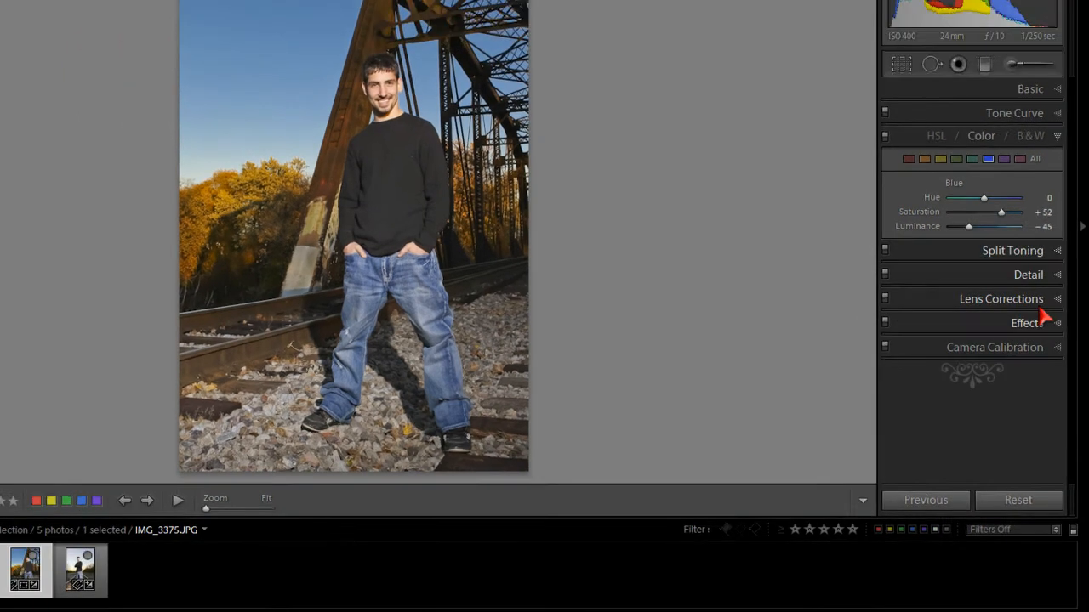
# - Raise the luminance noise reduction to 82 in the Detail settings
pyautogui.click(1042, 226)
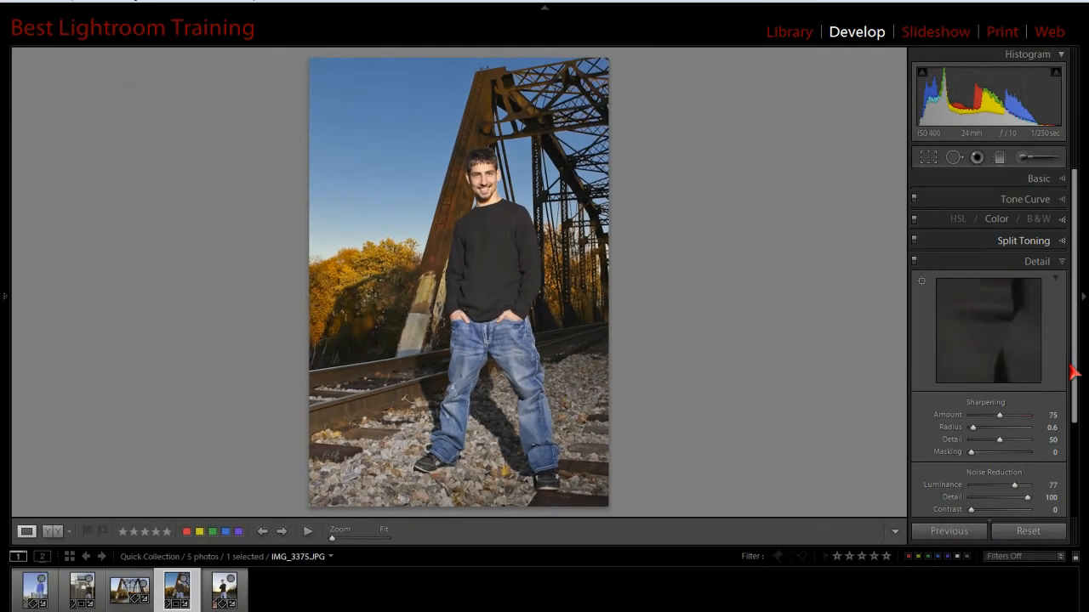
pyautogui.moveTo(1074, 374); pyautogui.dragTo(1076, 474)
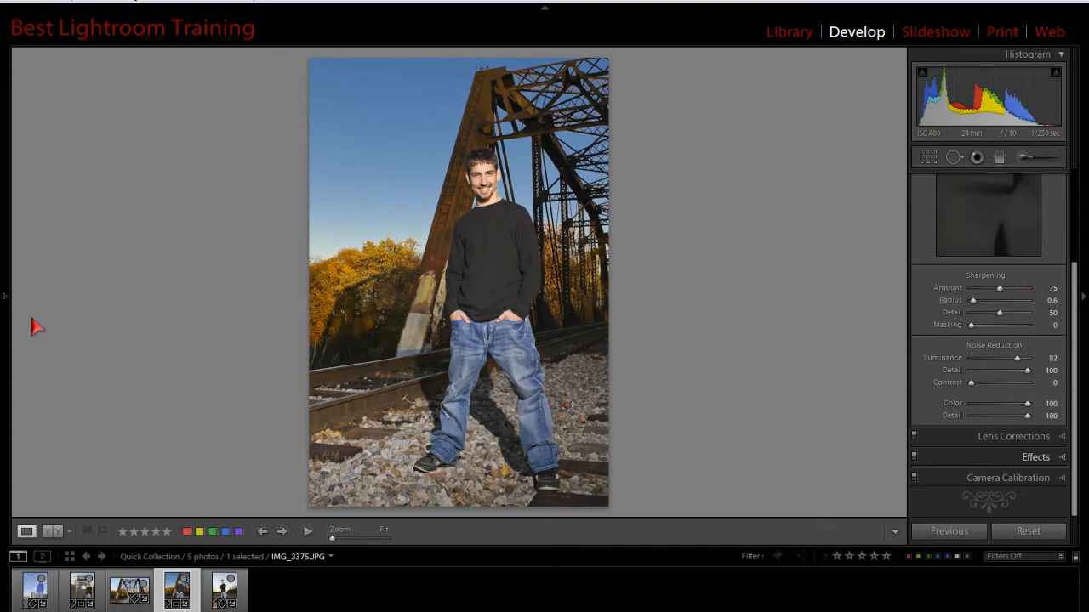
# - Compare the before and after versions side by side and return to the single-photo view
pyautogui.moveTo(8, 303)
pyautogui.click(52, 531)
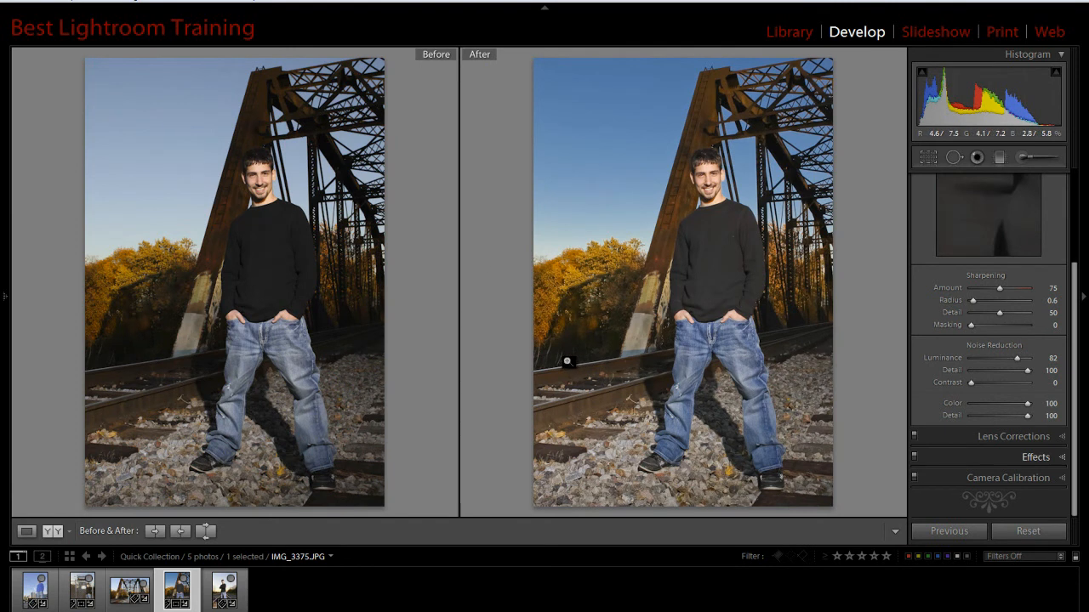
pyautogui.click(27, 530)
# - View the photo's original Import state in its edit history and restore it to the Fill Light 45 state
pyautogui.click(6, 299)
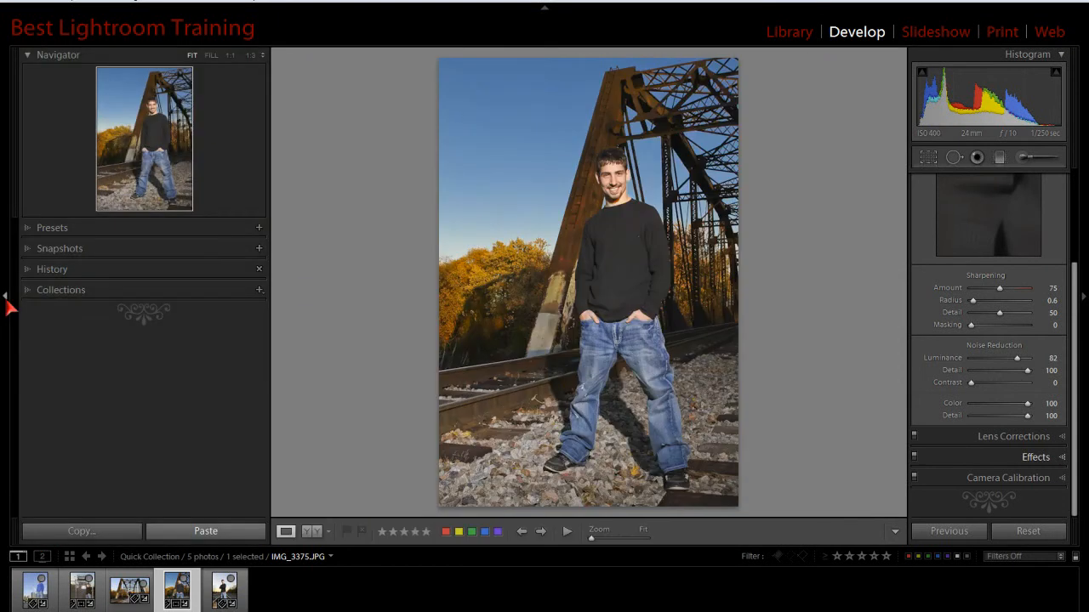
pyautogui.click(40, 270)
pyautogui.moveTo(14, 399); pyautogui.dragTo(15, 453)
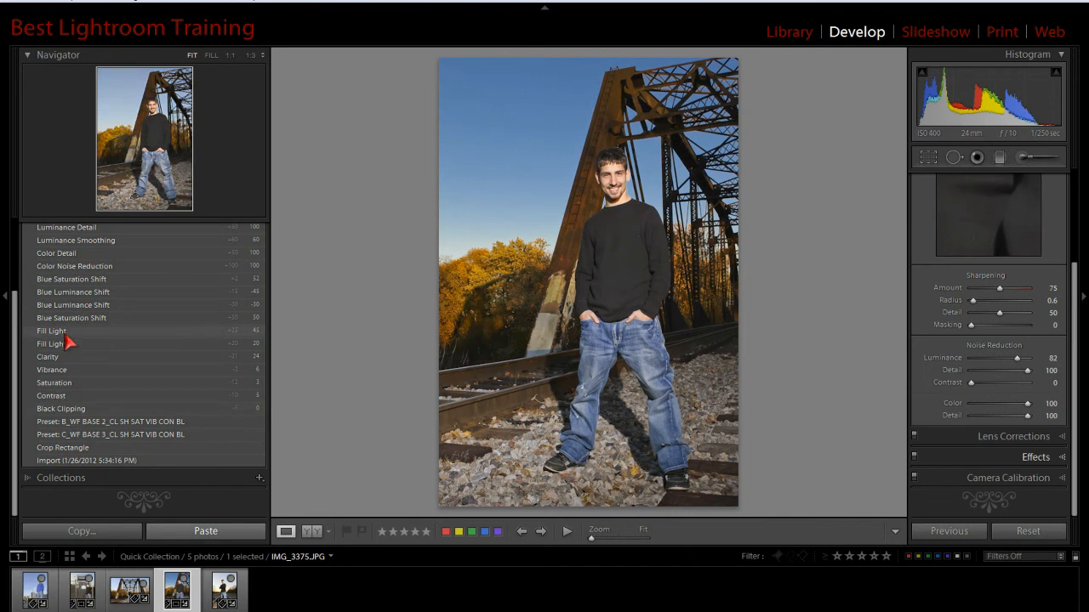
pyautogui.click(74, 462)
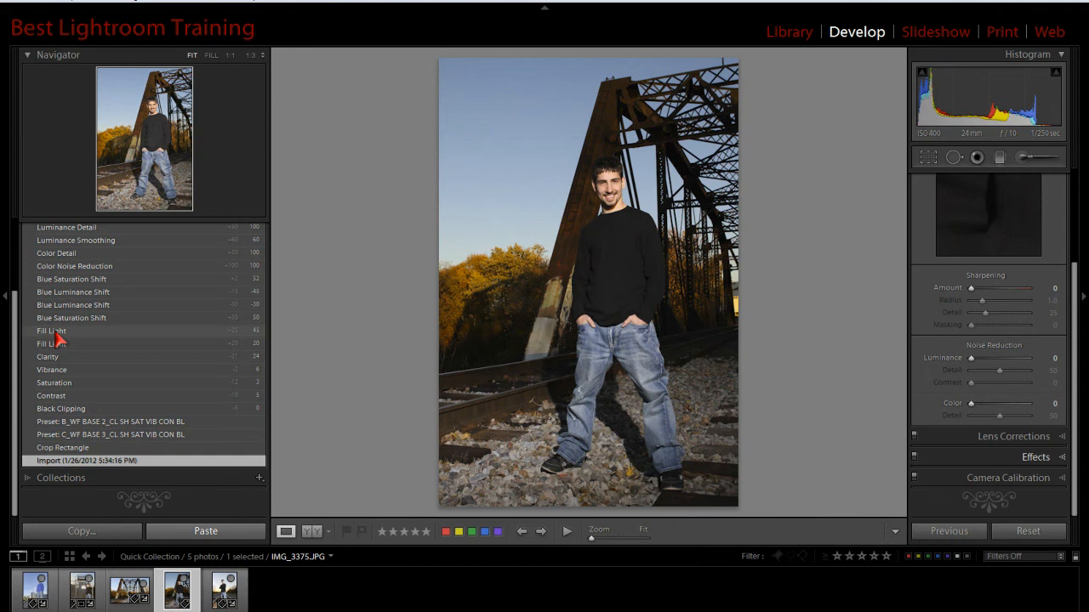
pyautogui.click(52, 332)
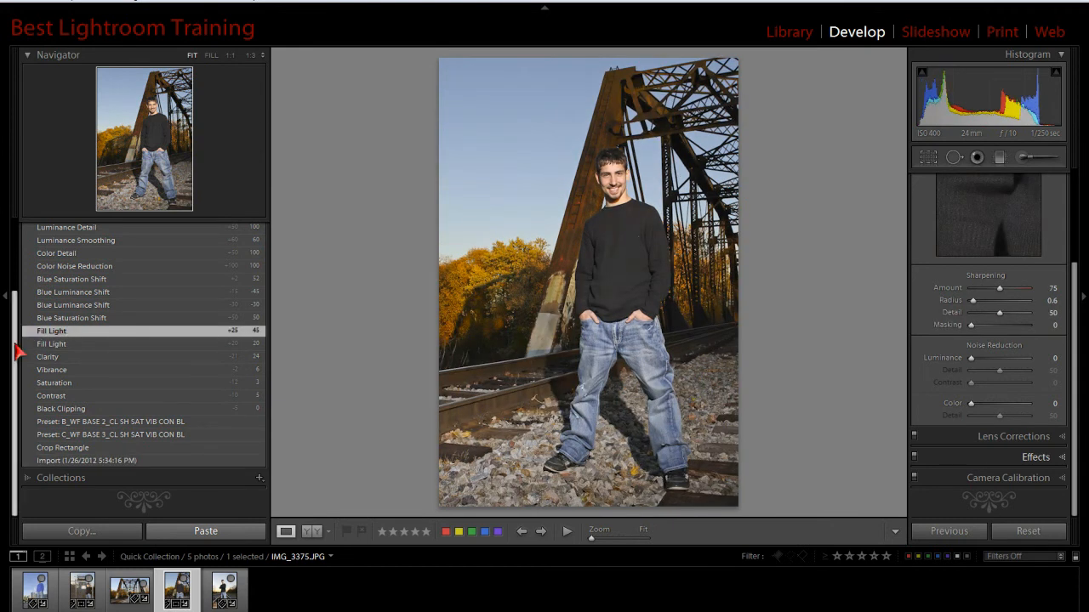
pyautogui.moveTo(15, 342); pyautogui.dragTo(13, 231)
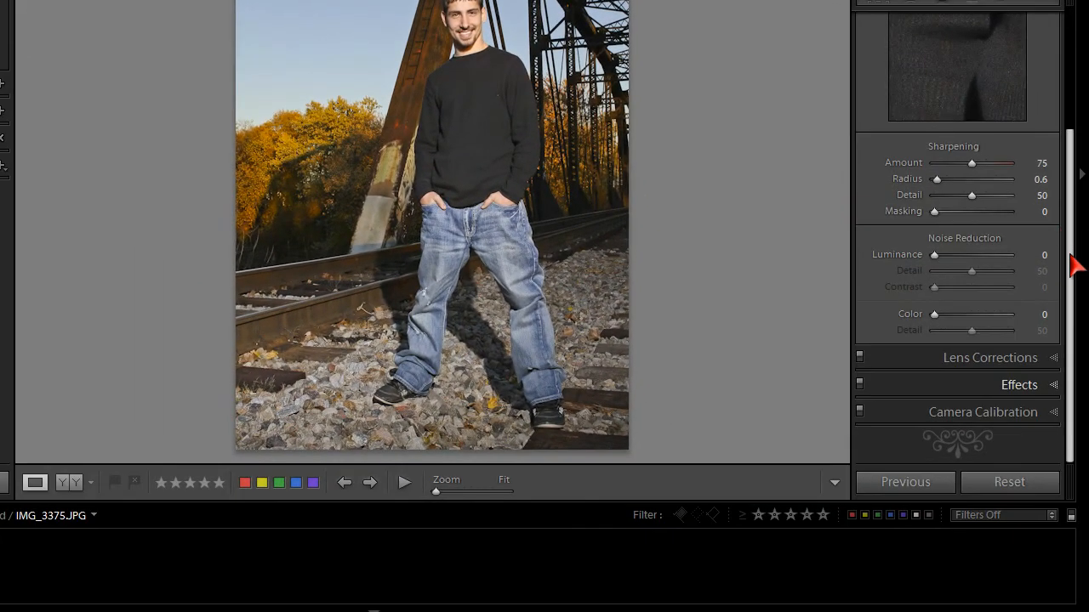
# - Deepen the sky by setting the blue color range to saturation +43 and luminance -50
pyautogui.moveTo(1073, 266); pyautogui.dragTo(1057, 74)
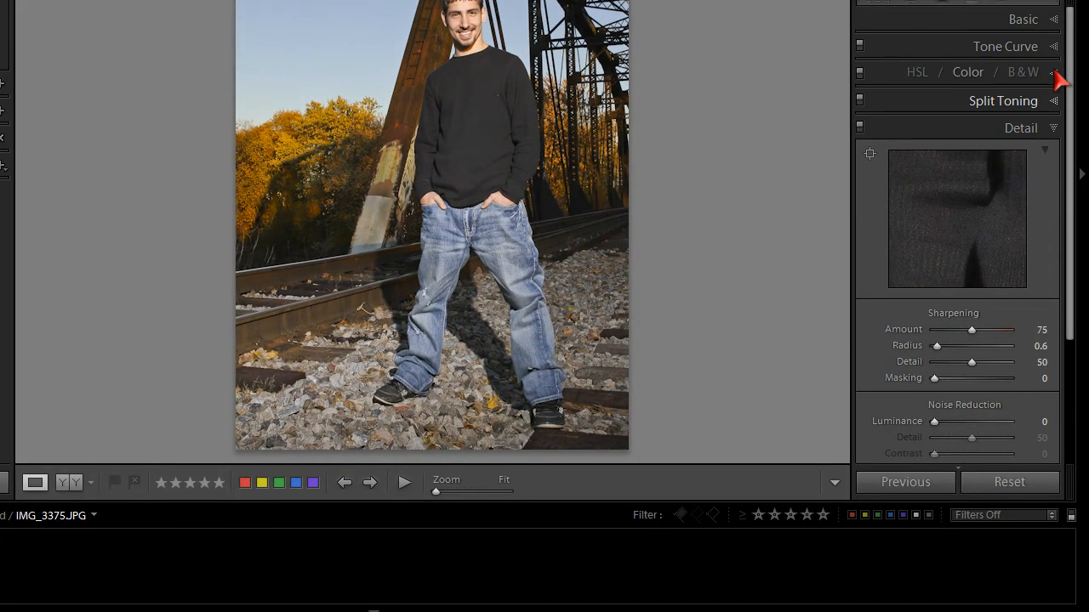
pyautogui.click(1053, 73)
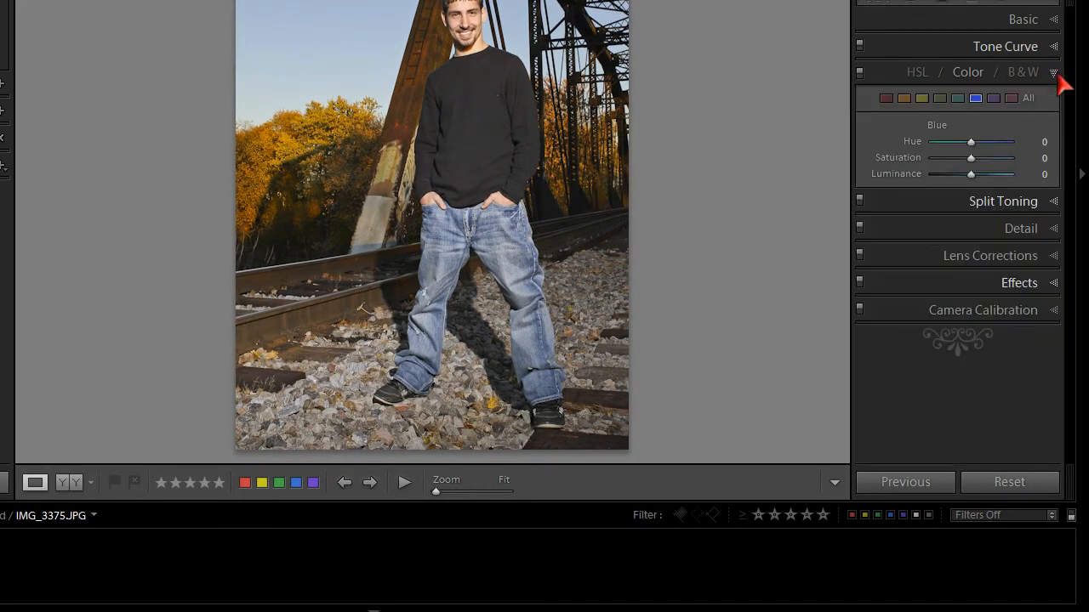
pyautogui.click(1028, 98)
pyautogui.click(976, 98)
pyautogui.moveTo(973, 162); pyautogui.dragTo(953, 175)
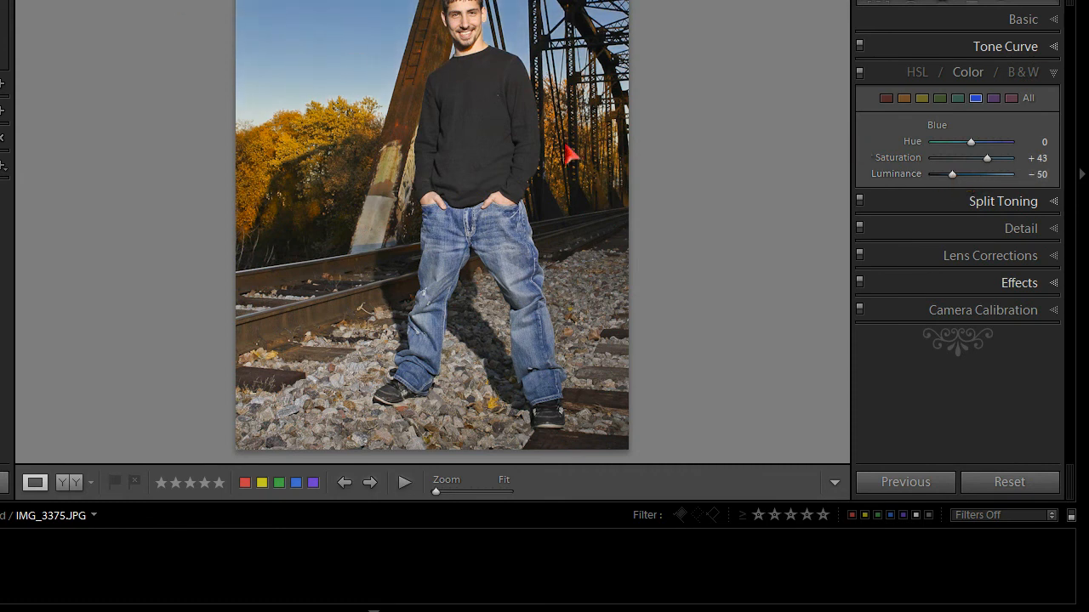
# - Raise luminance noise reduction and its detail to 100, and color noise reduction and its detail to 100
pyautogui.click(1052, 231)
pyautogui.scroll(-3, 985, 271)
pyautogui.click(1008, 258)
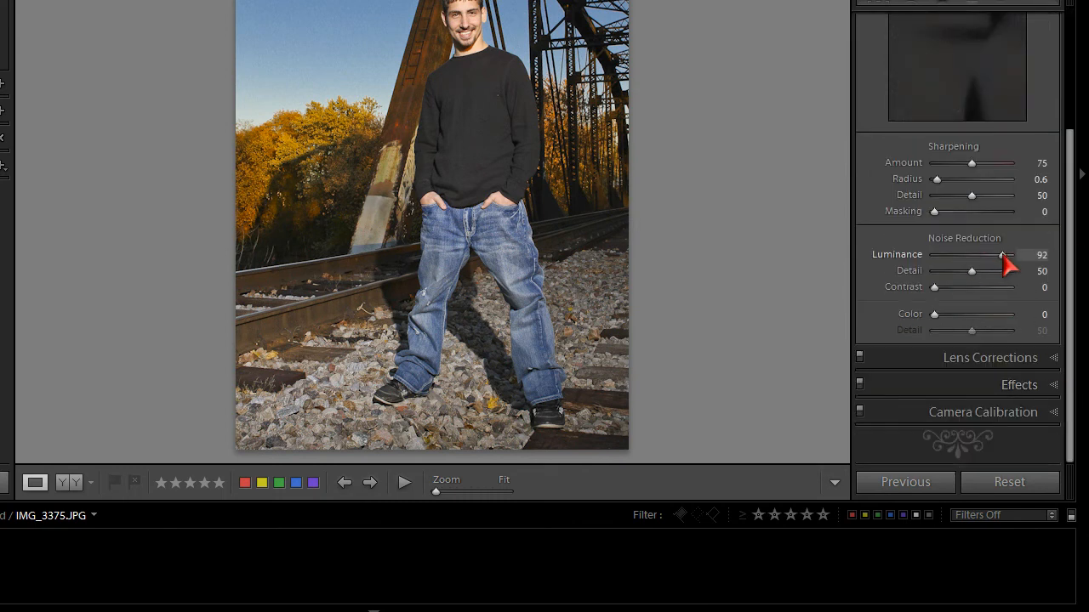
pyautogui.moveTo(1001, 258); pyautogui.dragTo(1018, 274)
pyautogui.moveTo(932, 315); pyautogui.dragTo(1045, 319)
pyautogui.moveTo(972, 331); pyautogui.dragTo(1045, 334)
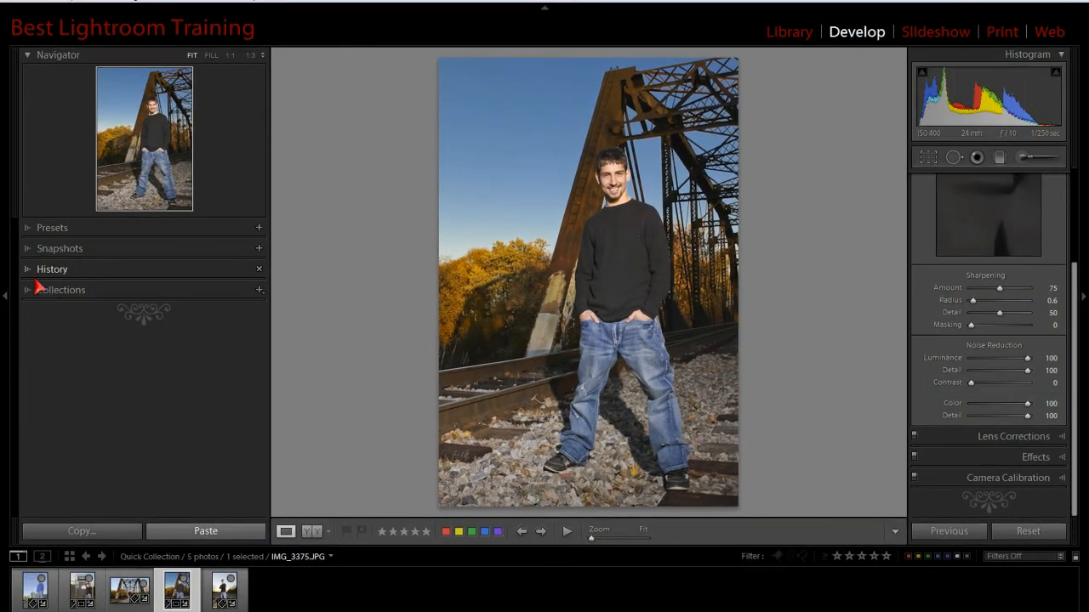
# - View the photo's Import state in its edit history, restore the Fill Light 45 state, and collapse the history
pyautogui.click(29, 270)
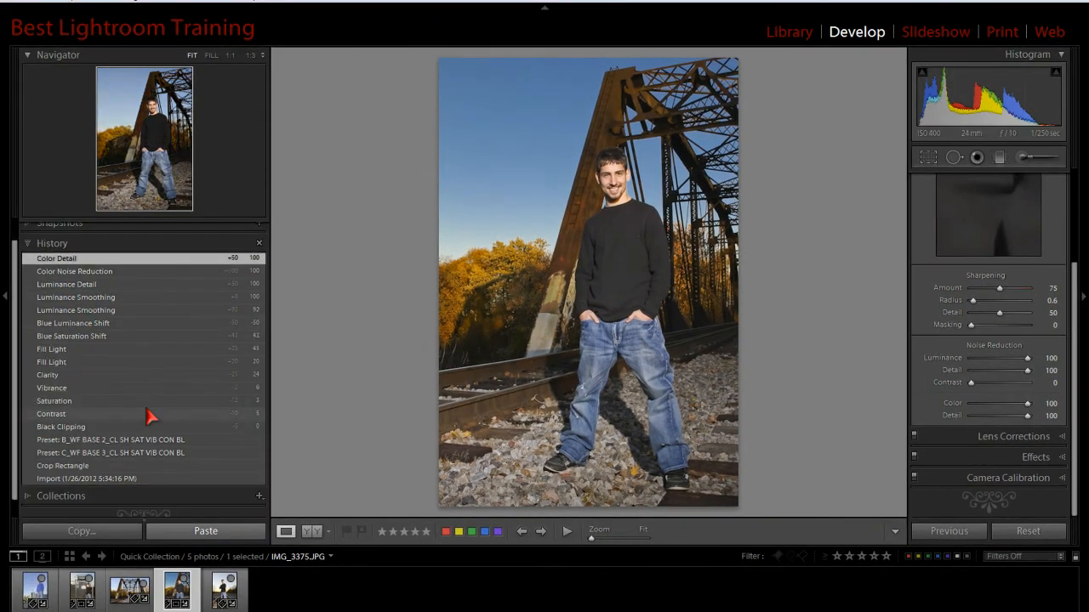
pyautogui.click(64, 352)
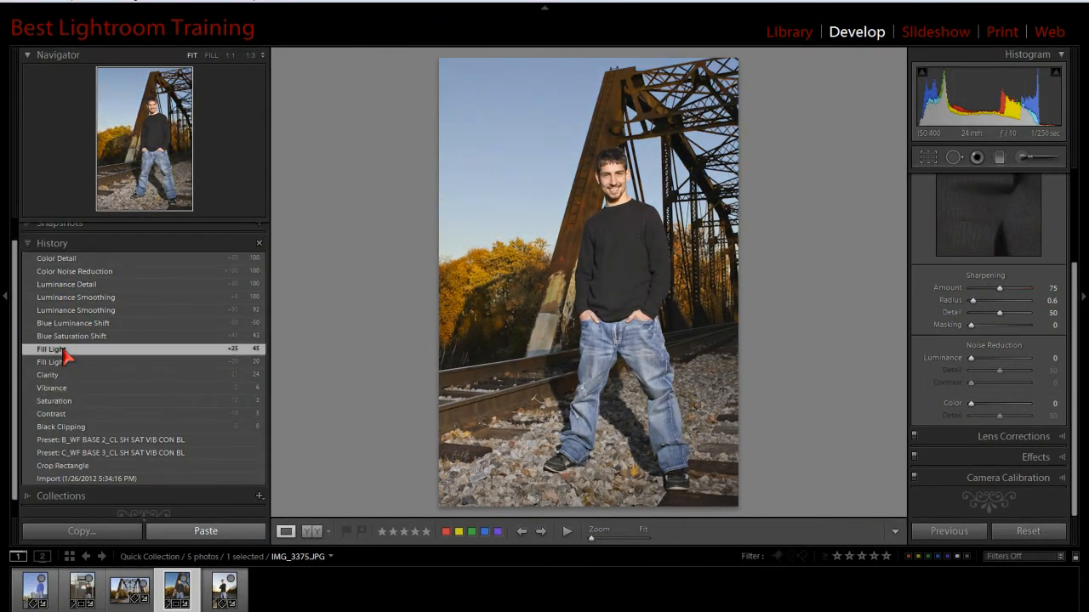
pyautogui.click(87, 480)
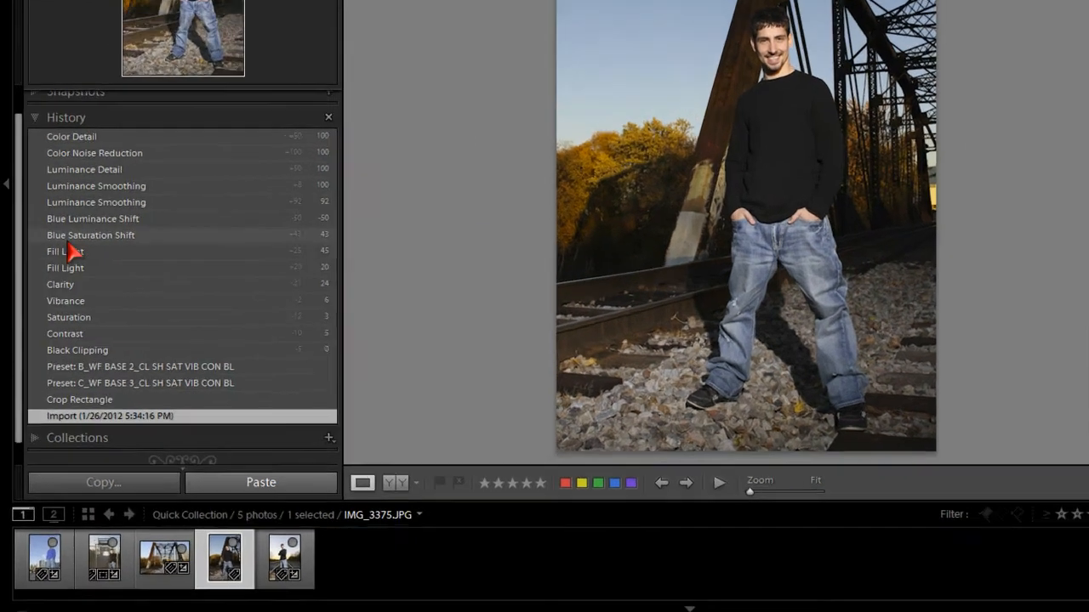
pyautogui.click(51, 349)
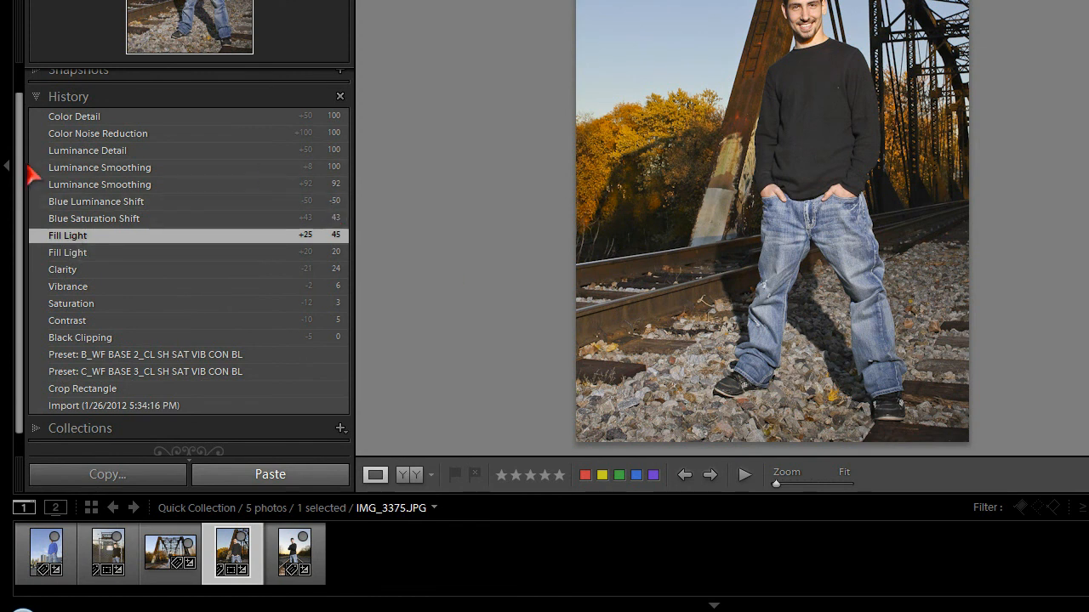
pyautogui.click(36, 93)
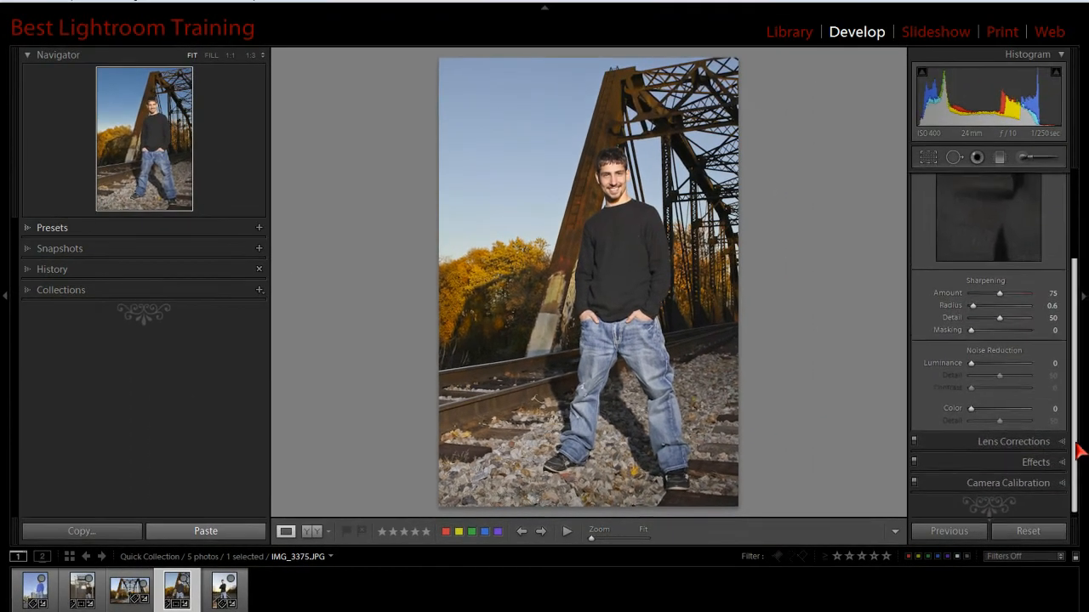
# - In the Color adjustments, set the blue range's saturation to +55 and luminance to -52 to darken the sky
pyautogui.moveTo(1077, 446); pyautogui.dragTo(1077, 226)
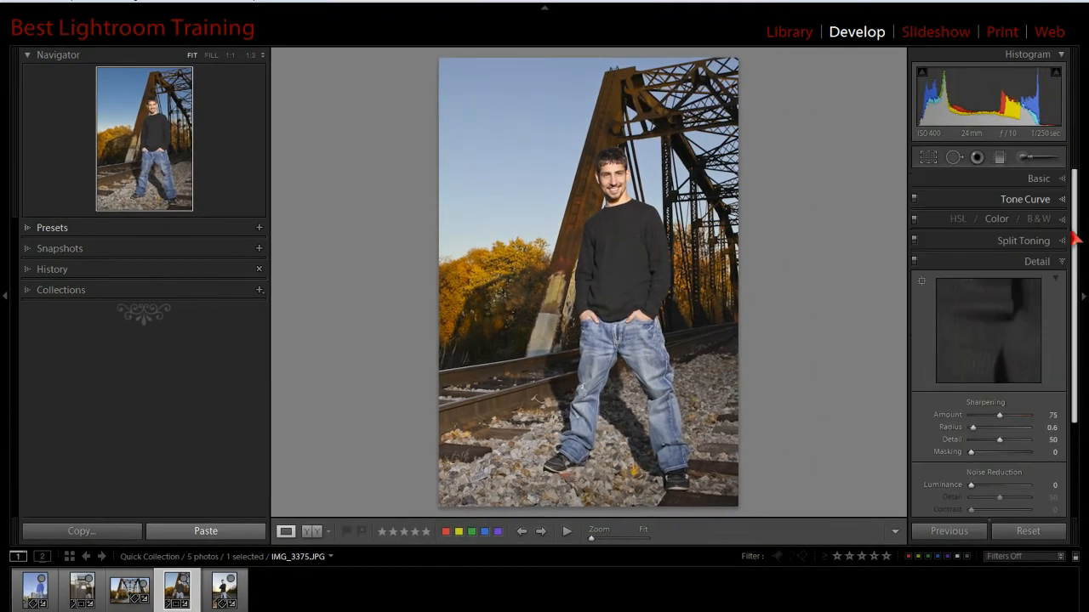
pyautogui.click(1063, 219)
pyautogui.click(1002, 239)
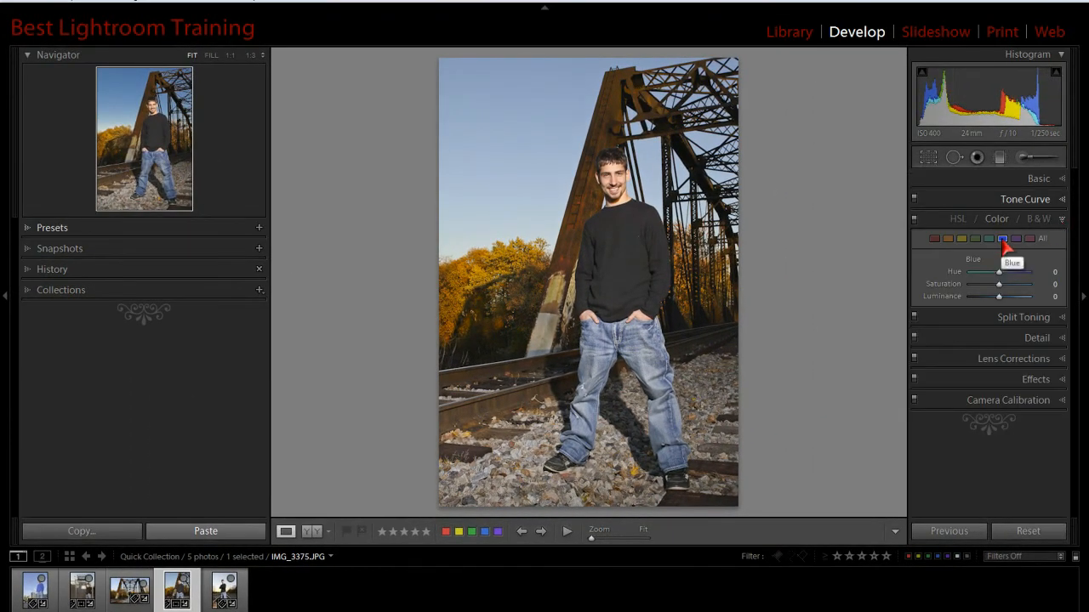
pyautogui.click(1004, 240)
pyautogui.click(1003, 240)
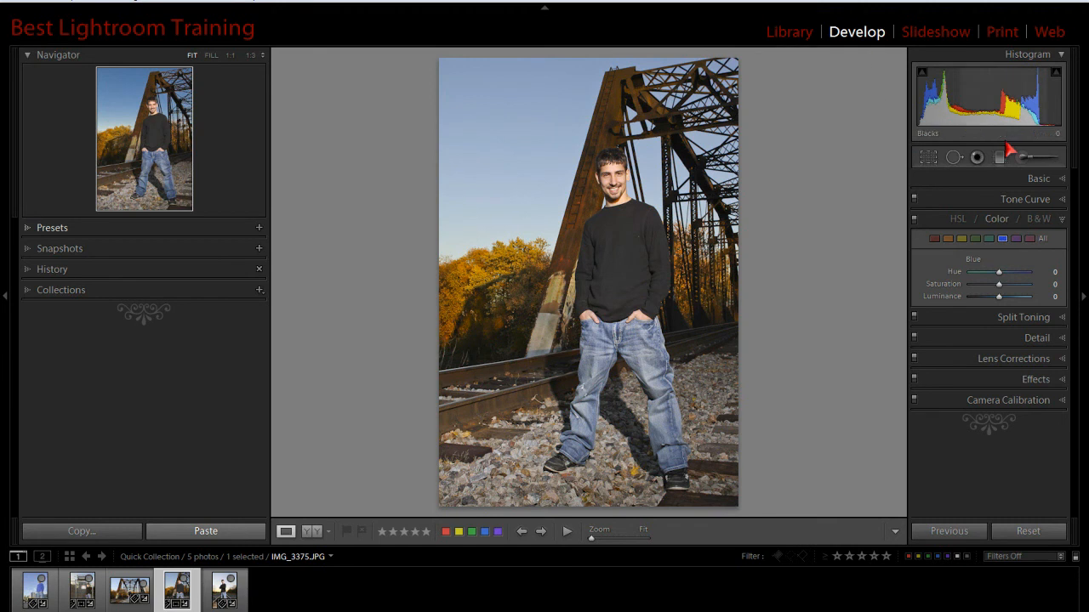
pyautogui.click(999, 224)
pyautogui.click(1001, 225)
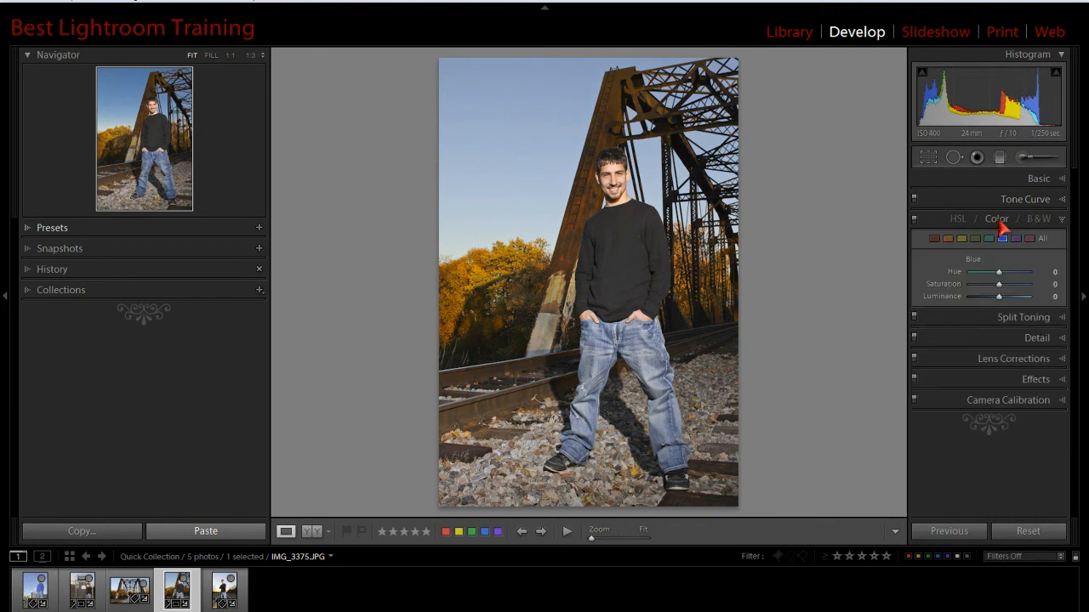
pyautogui.click(1045, 241)
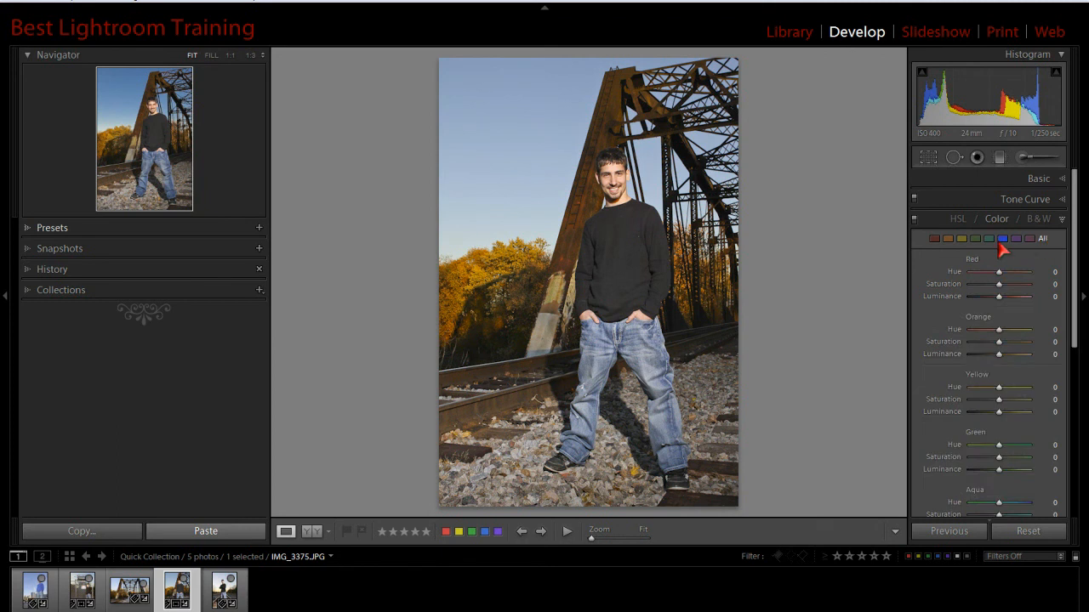
pyautogui.click(1002, 240)
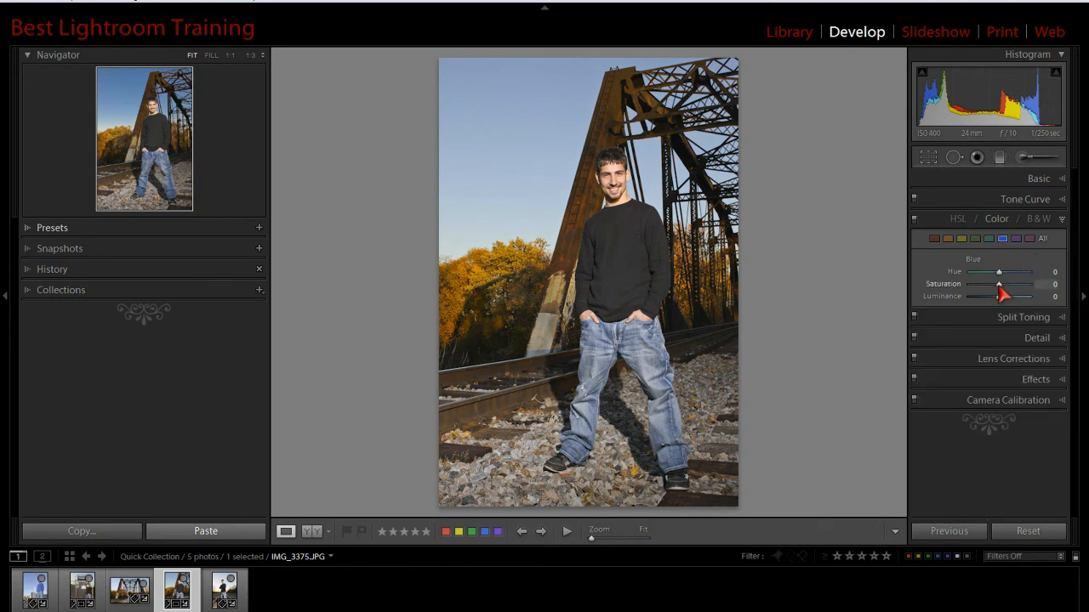
pyautogui.moveTo(999, 286); pyautogui.dragTo(986, 308)
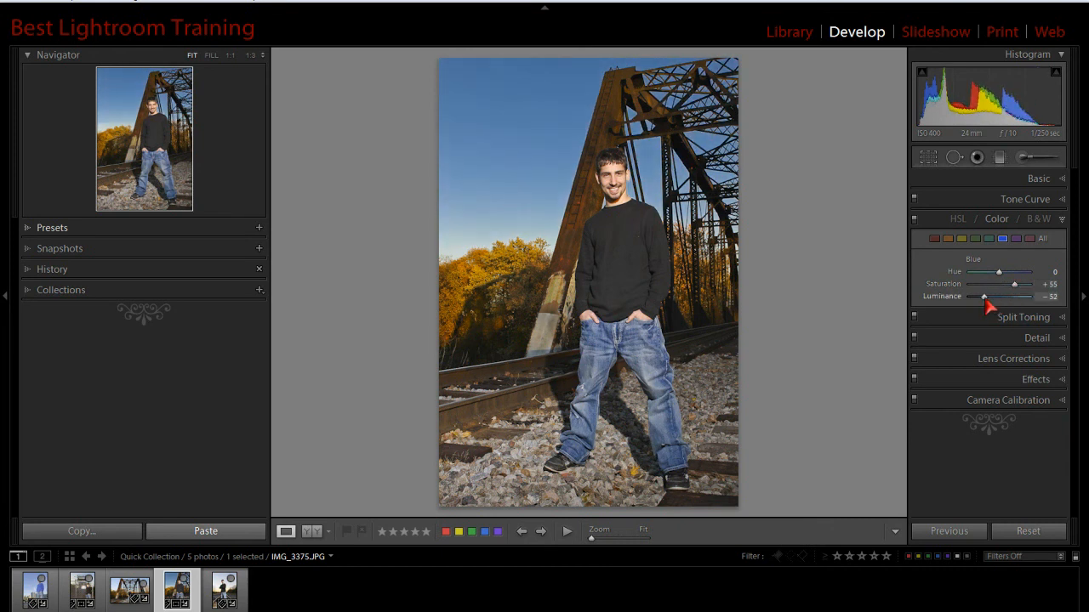
# - Smooth the noise by setting Luminance and Color noise reduction and both of their Detail values to 100
pyautogui.click(1063, 337)
pyautogui.moveTo(1071, 333); pyautogui.dragTo(1072, 433)
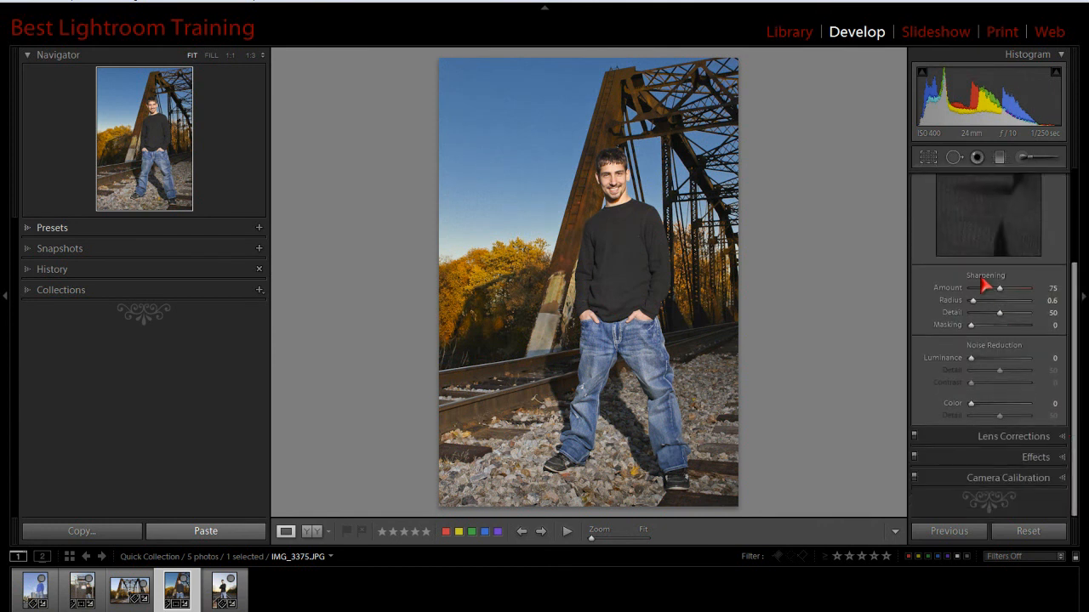
pyautogui.moveTo(971, 358); pyautogui.dragTo(1046, 371)
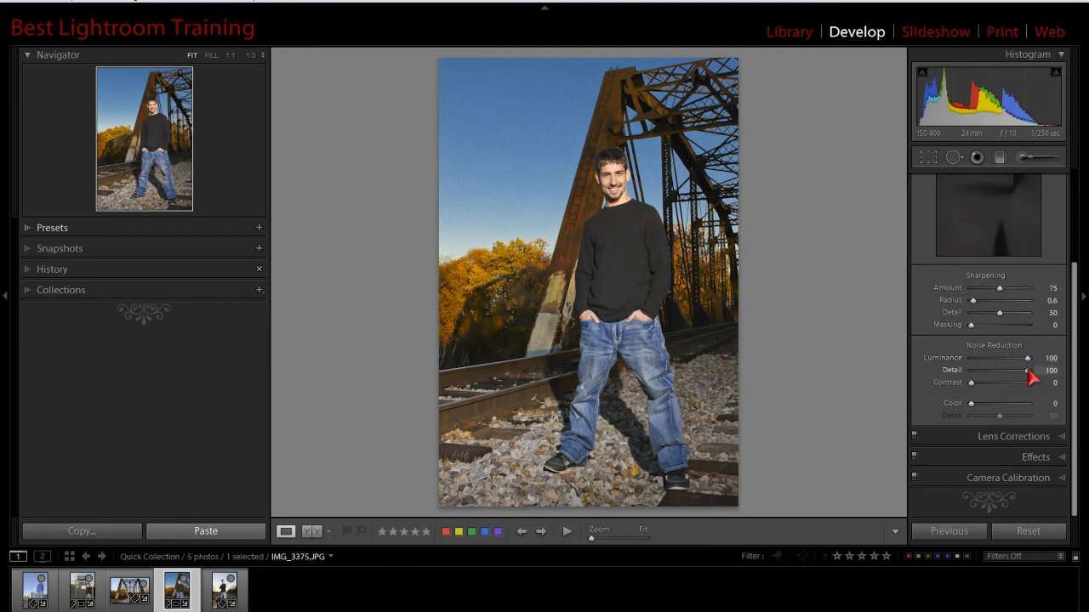
pyautogui.moveTo(970, 404); pyautogui.dragTo(1064, 406)
pyautogui.moveTo(1001, 416); pyautogui.dragTo(1053, 416)
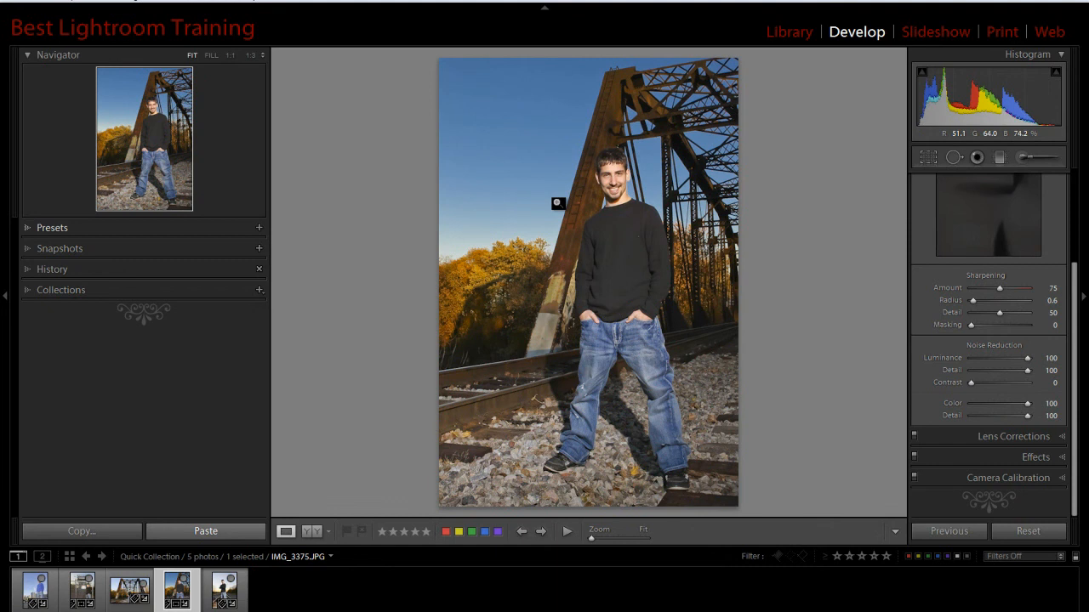
# - Compare the edited photo with its original in the Before/After Left/Right view
pyautogui.click(330, 532)
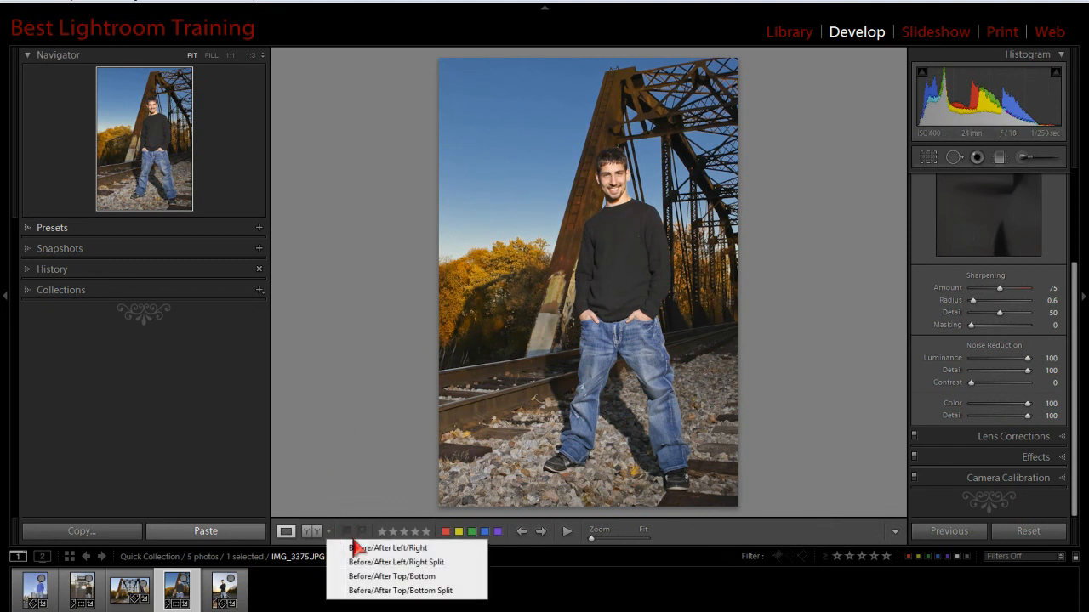
pyautogui.click(358, 551)
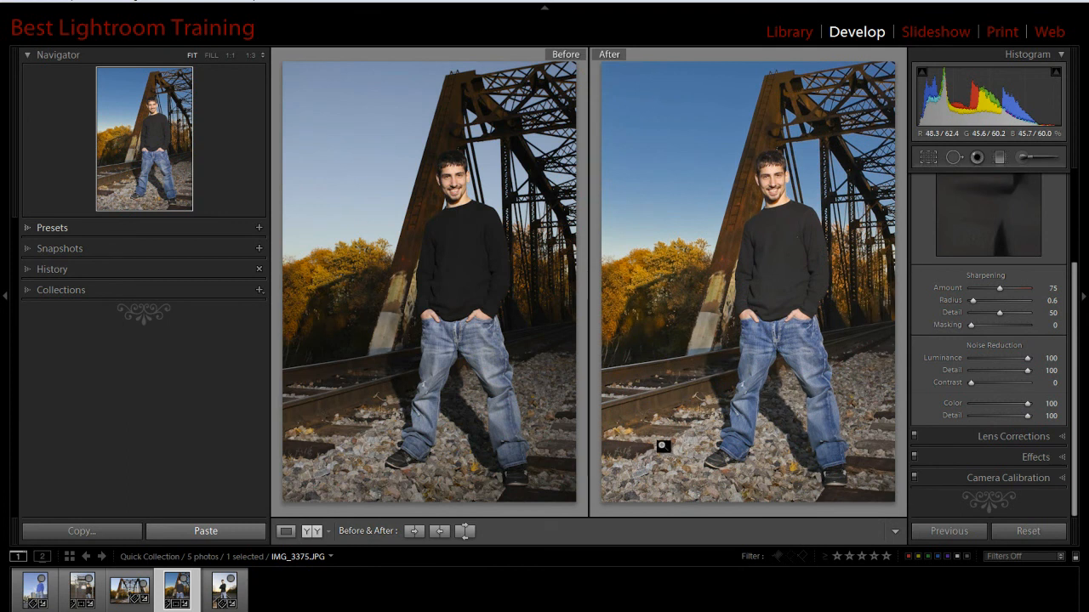